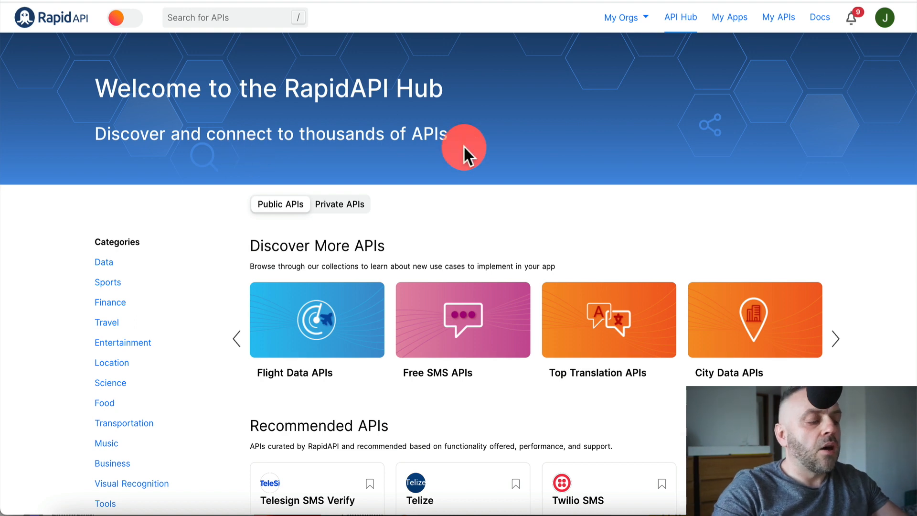
Find the Recipe - Food - Nutrition API among the popular APIs and open its documentation page
scroll(235, 310, "down", 3)
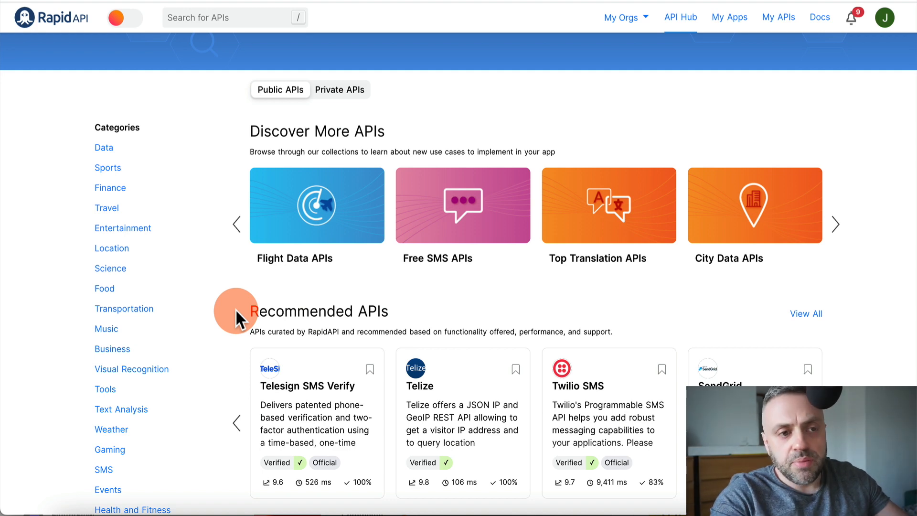
scroll(236, 317, "down", 3)
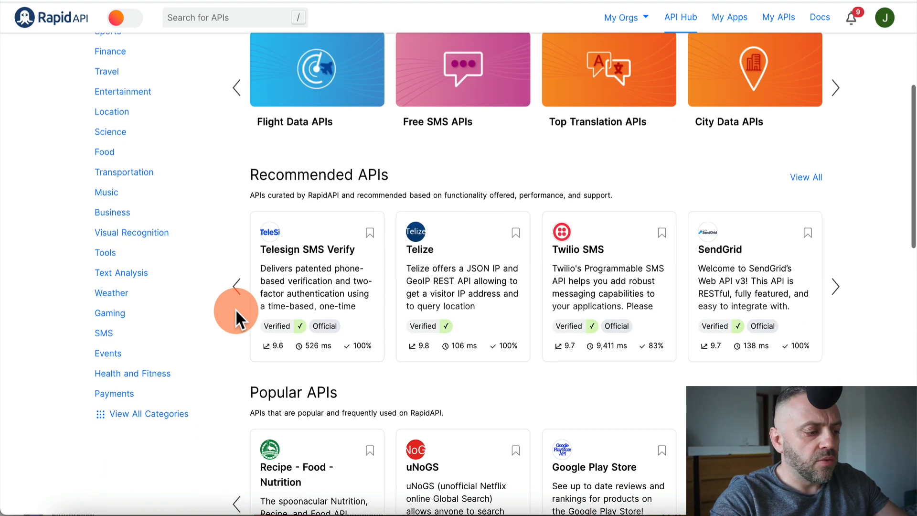
scroll(235, 308, "down", 3)
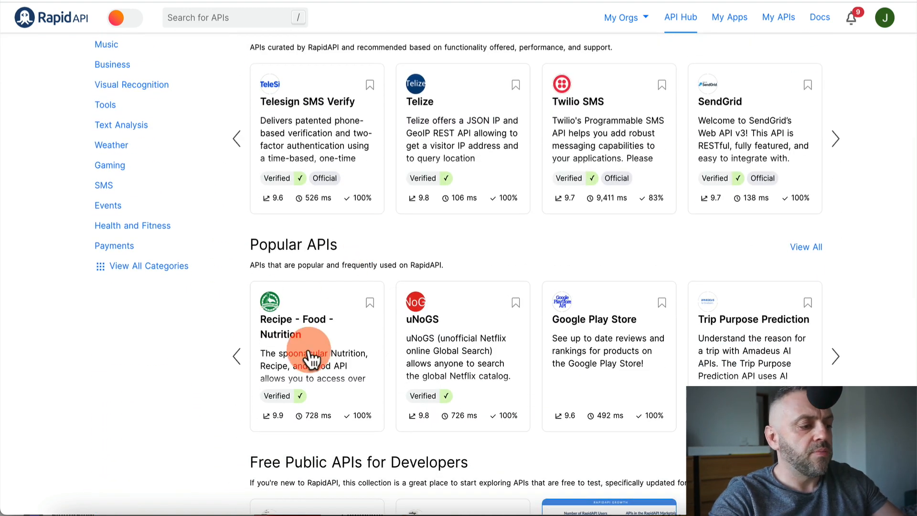
mouse_move(300, 324)
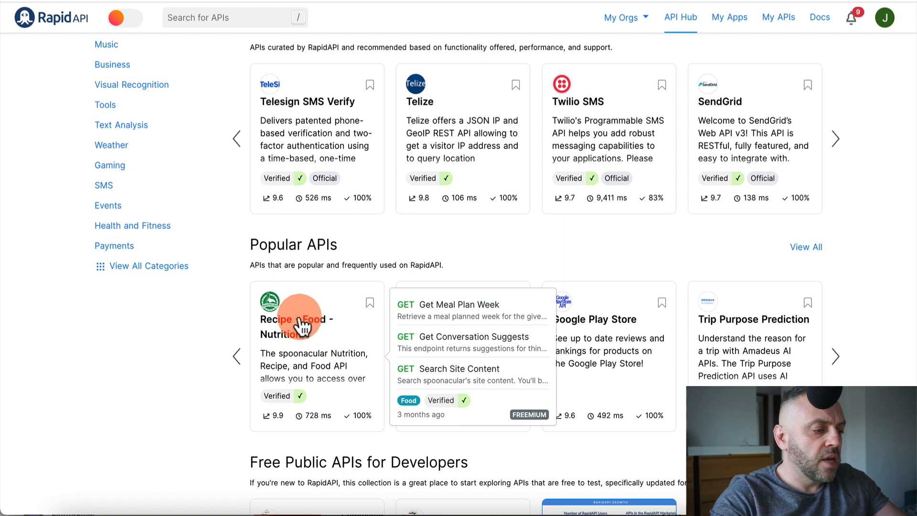
left_click(319, 369)
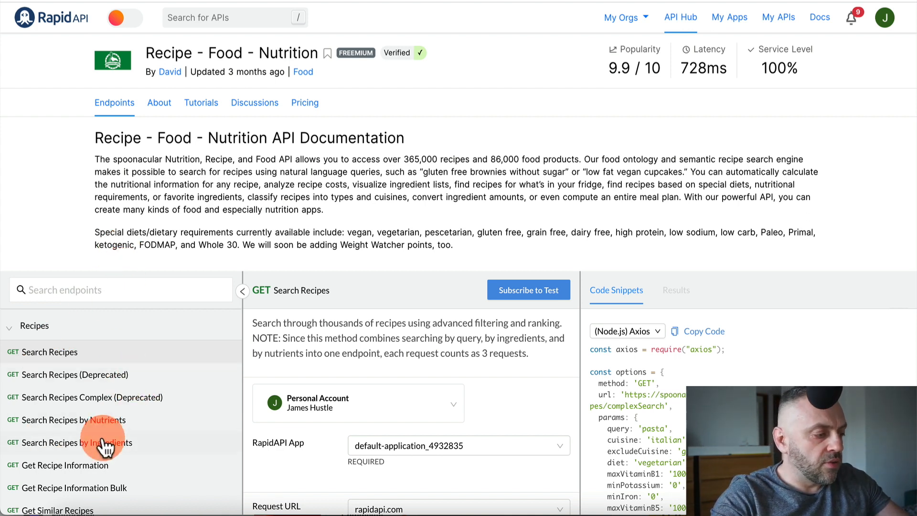
Look through the Recipes endpoint list and open the Analyze Recipe Instructions POST endpoint
scroll(89, 420, "down", 3)
scroll(88, 421, "down", 5)
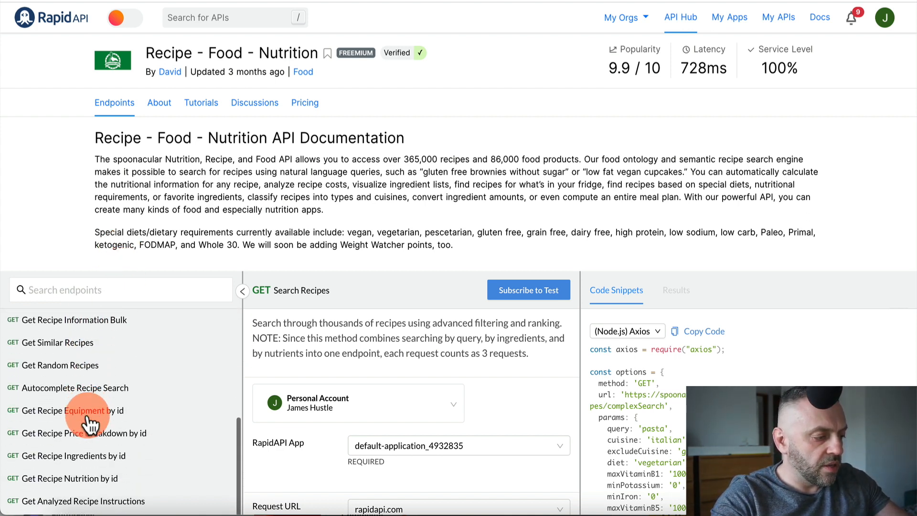
scroll(88, 435, "down", 1)
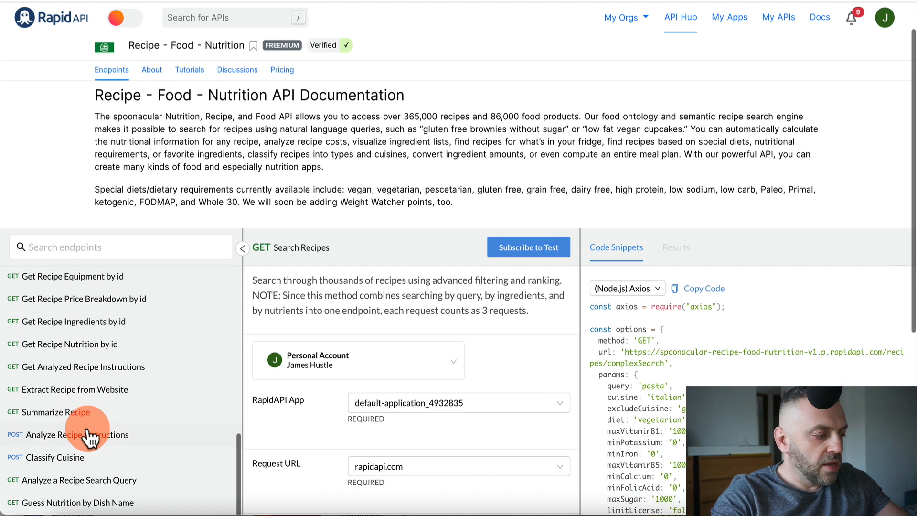
scroll(88, 436, "up", 10)
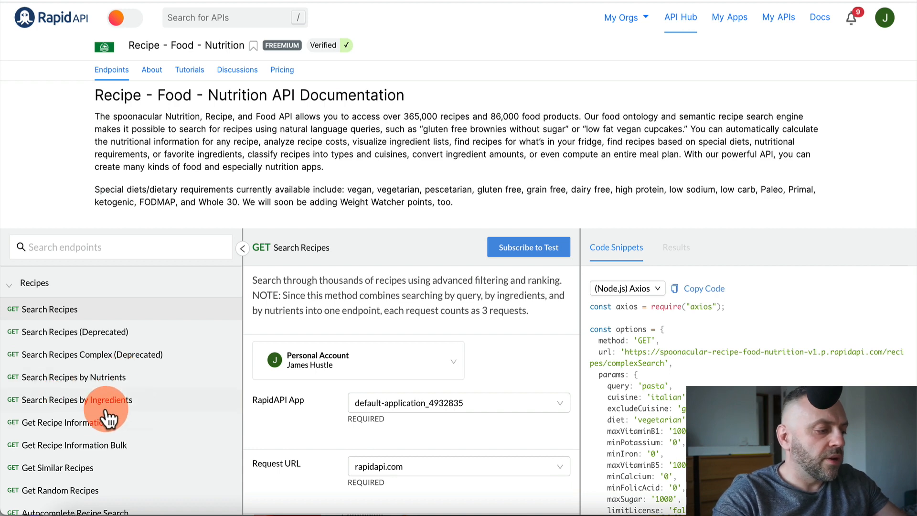
scroll(124, 444, "down", 10)
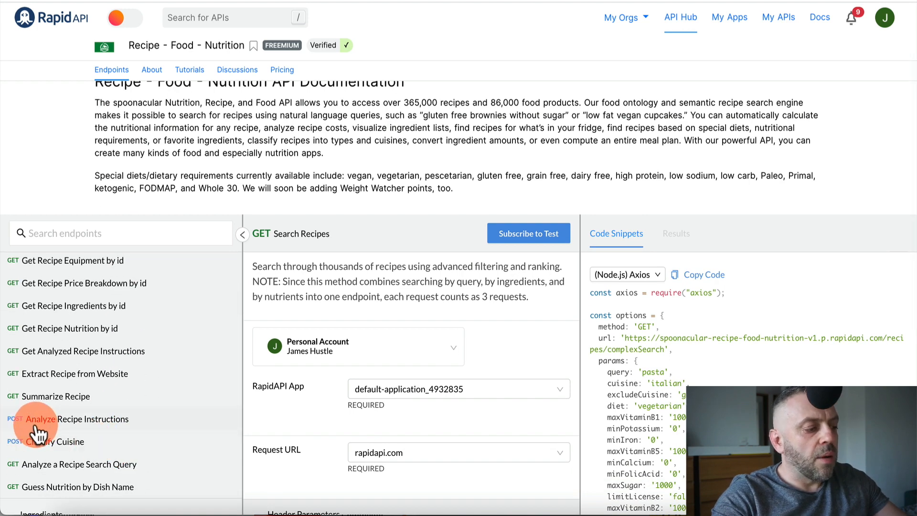
left_click(56, 427)
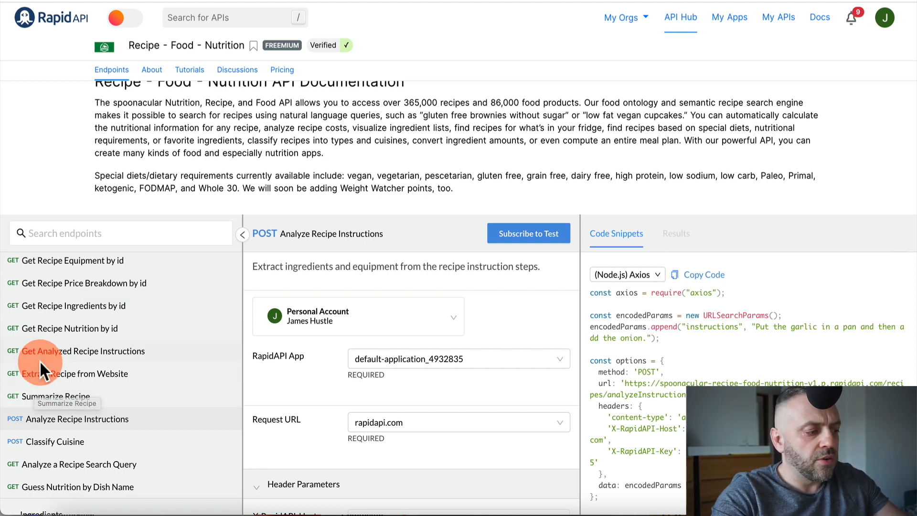
Open the API's pricing page and review the subscription plans and the frequently asked questions
scroll(264, 184, "up", 2)
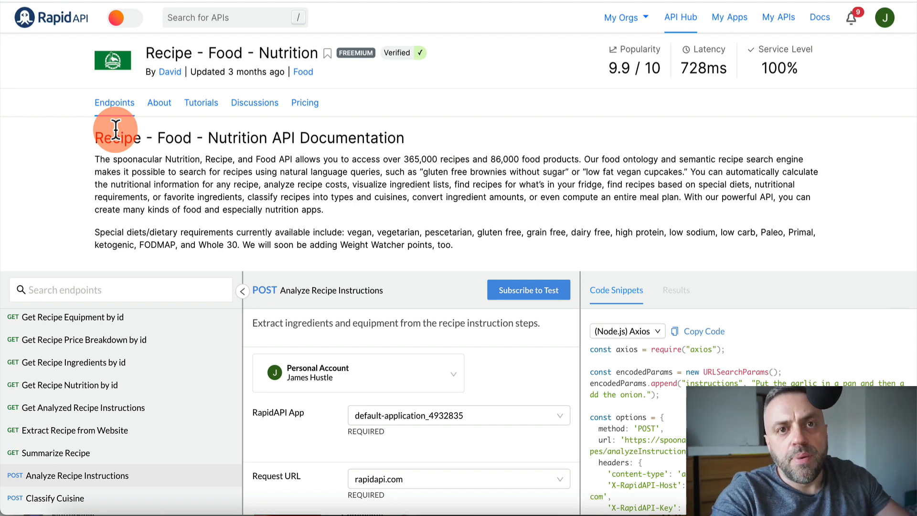
left_click(304, 104)
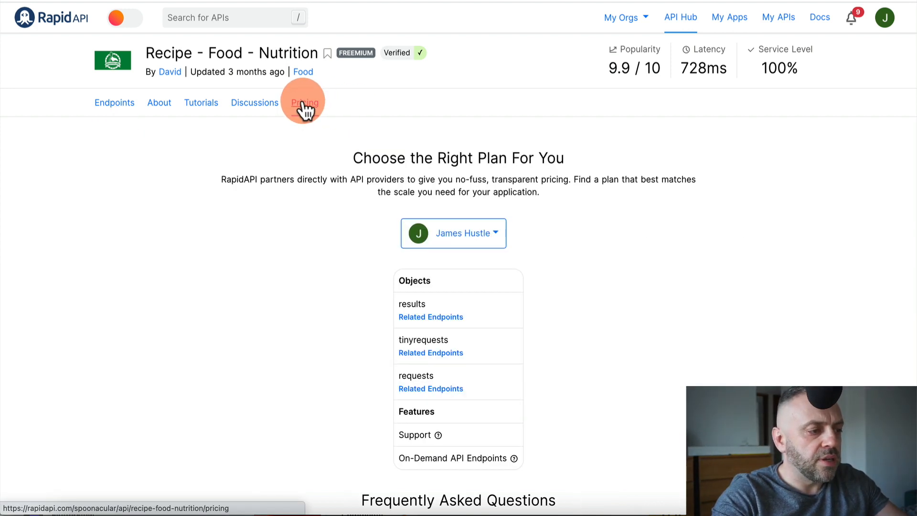
scroll(277, 282, "down", 4)
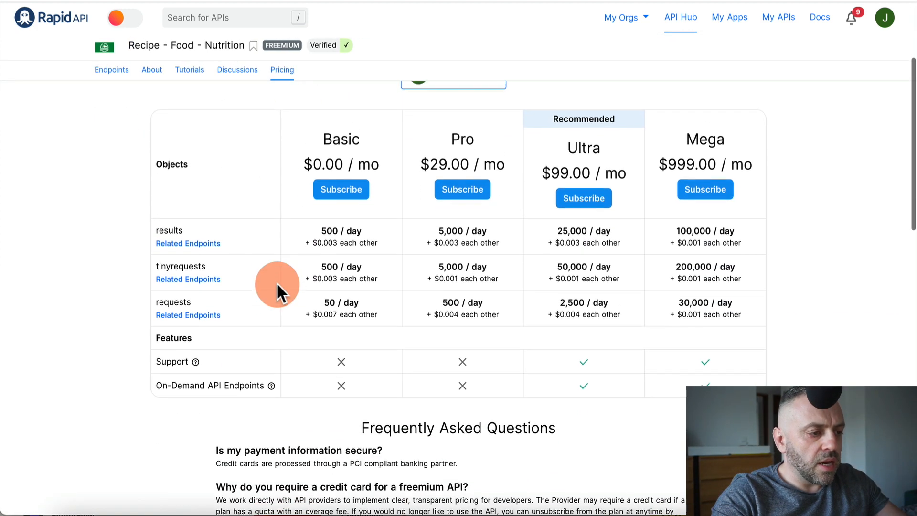
scroll(277, 284, "down", 1)
scroll(304, 262, "up", 1)
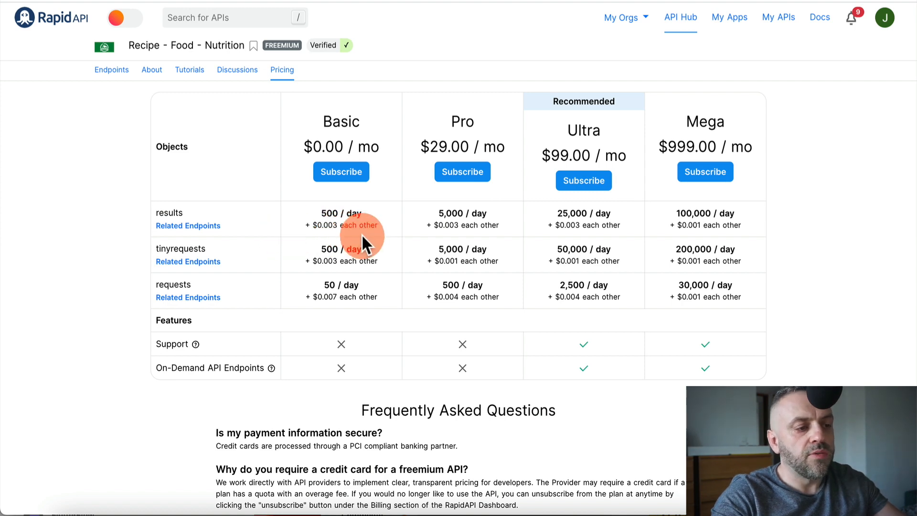
scroll(444, 252, "down", 5)
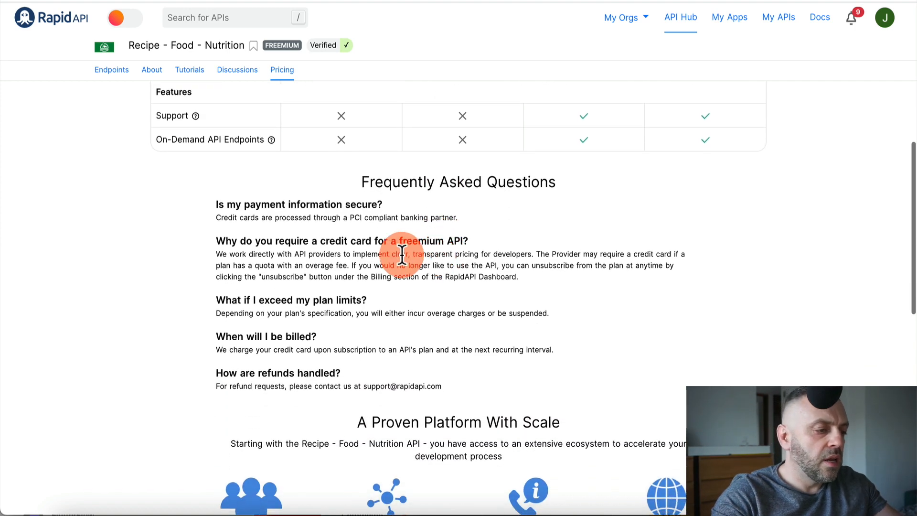
scroll(412, 211, "up", 1)
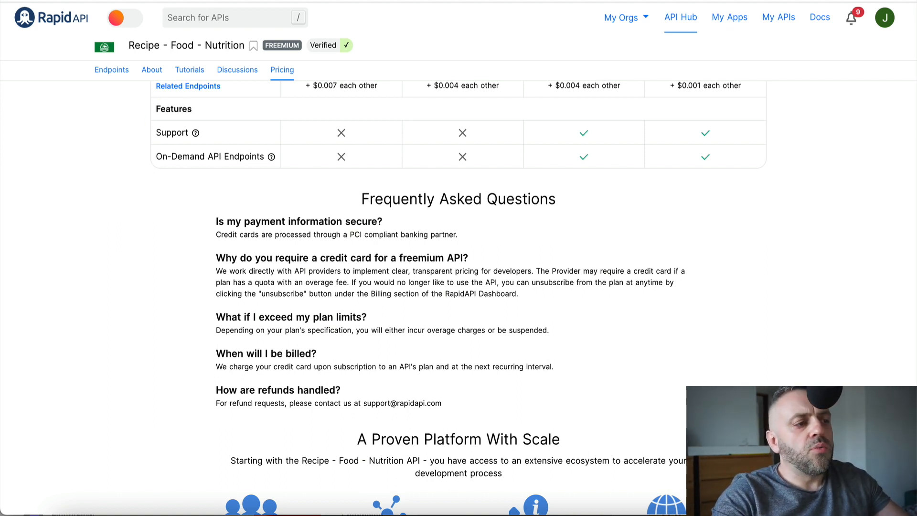
Switch to the Fake Store API site and open its Products resource
left_click(340, 4)
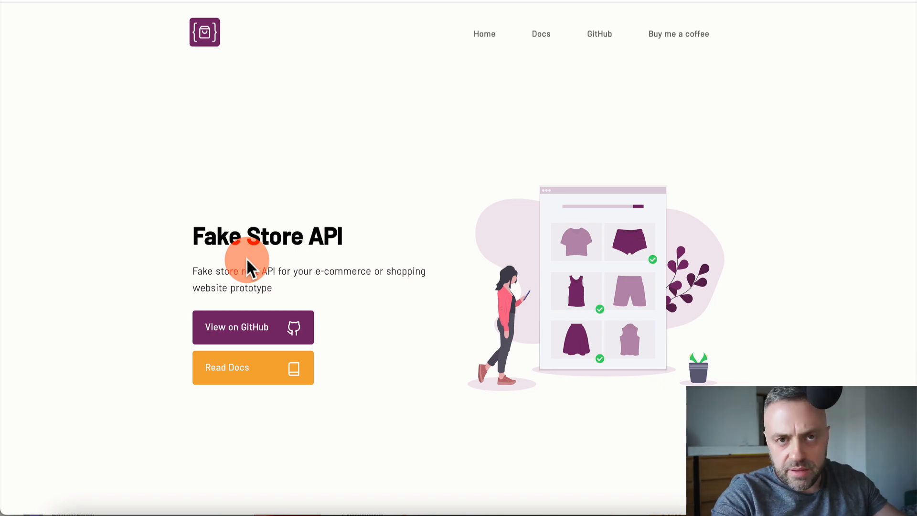
scroll(247, 262, "down", 10)
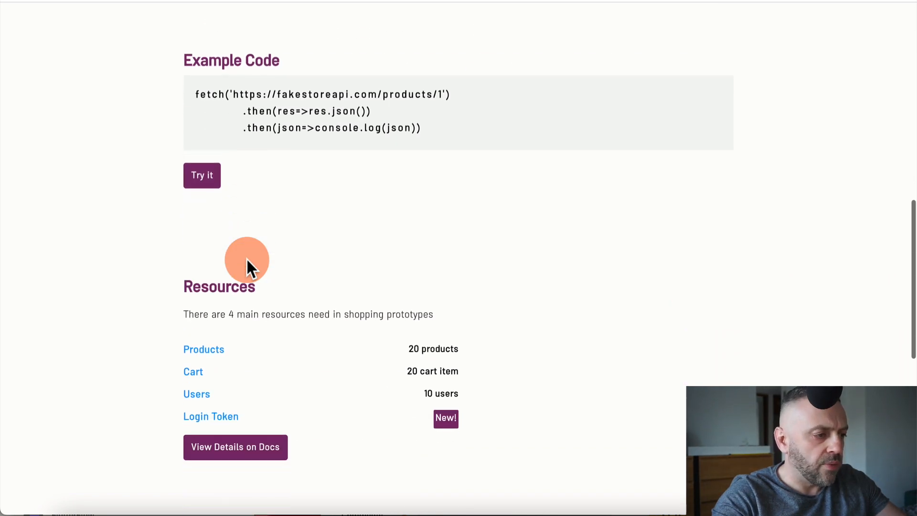
scroll(247, 260, "down", 2)
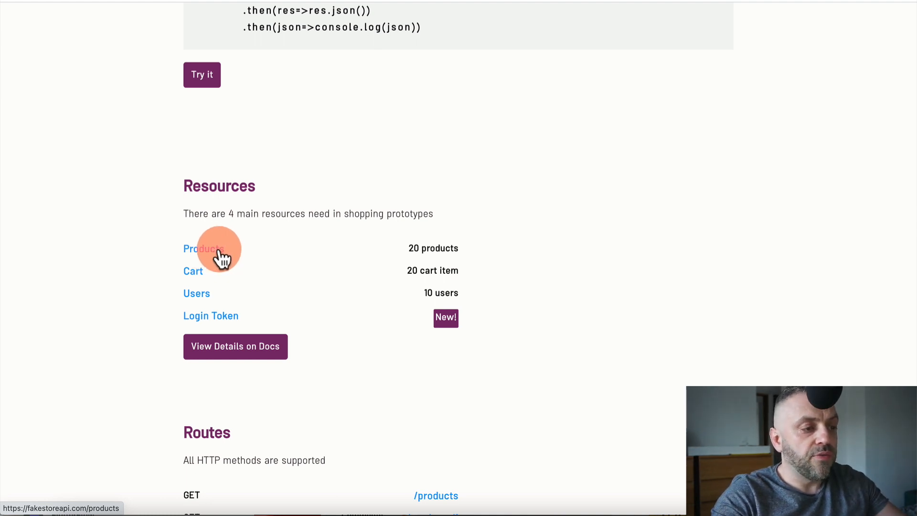
left_click(219, 250)
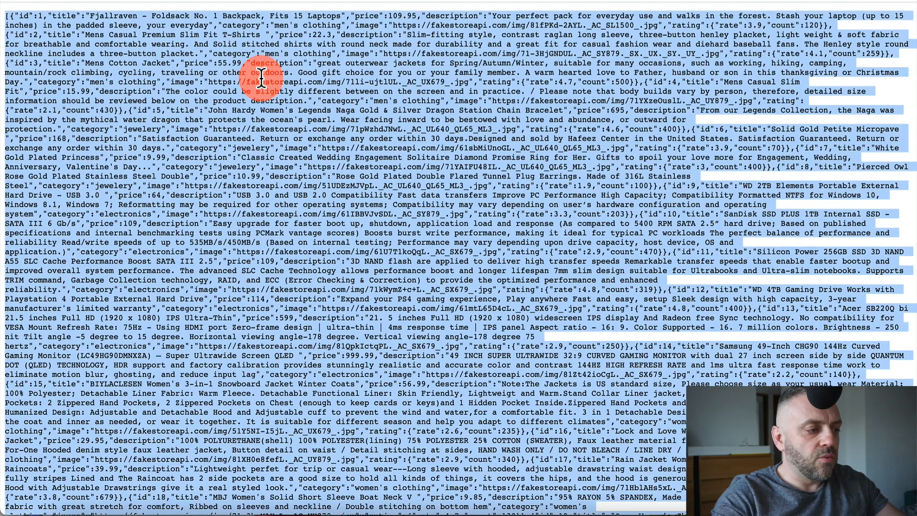
left_click(229, 68)
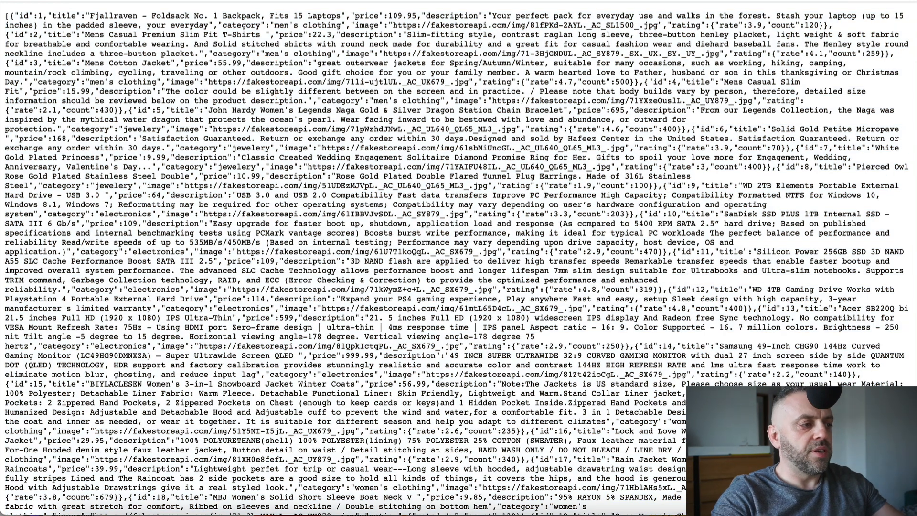
type("/1")
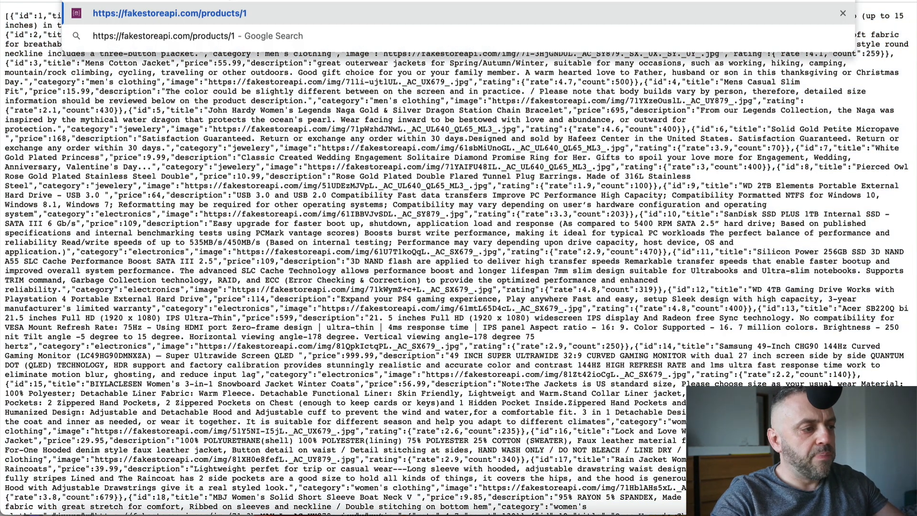
key("Return")
Change the product ID in the address to 2 and load that product's JSON
left_click(166, 17)
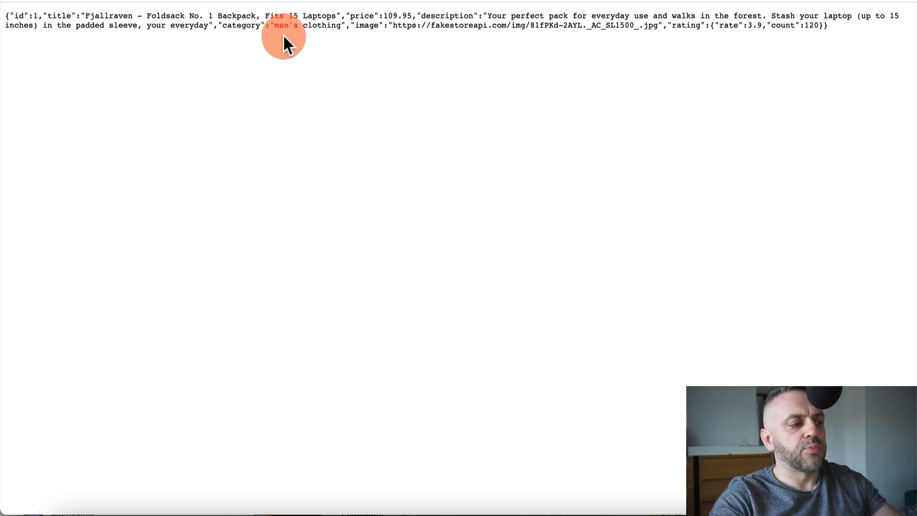
key("BackSpace")
type("2")
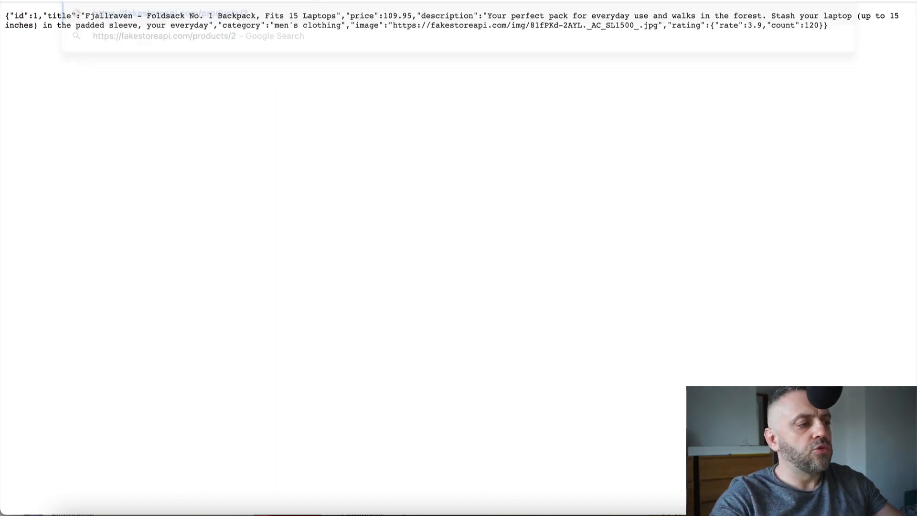
key("Return")
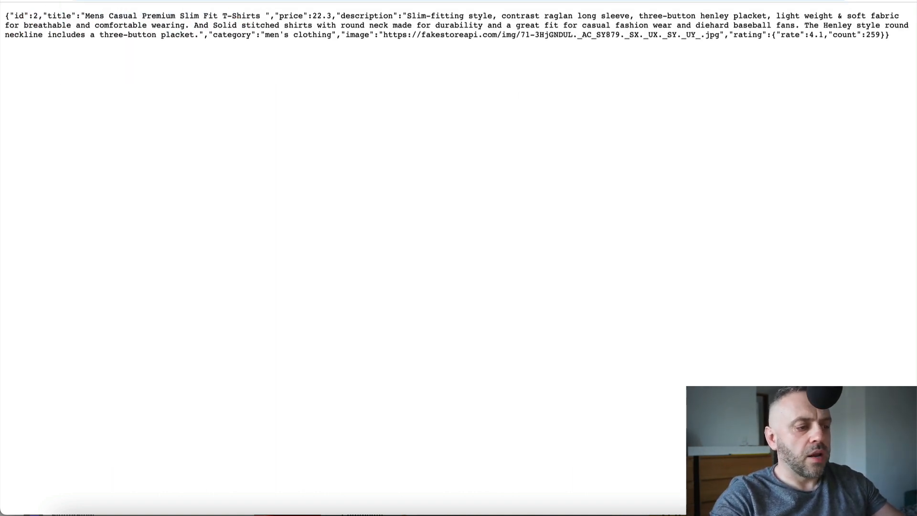
Remove the product ID from the address to load the full product list, and select all of its JSON
key("BackSpace")
key("Return")
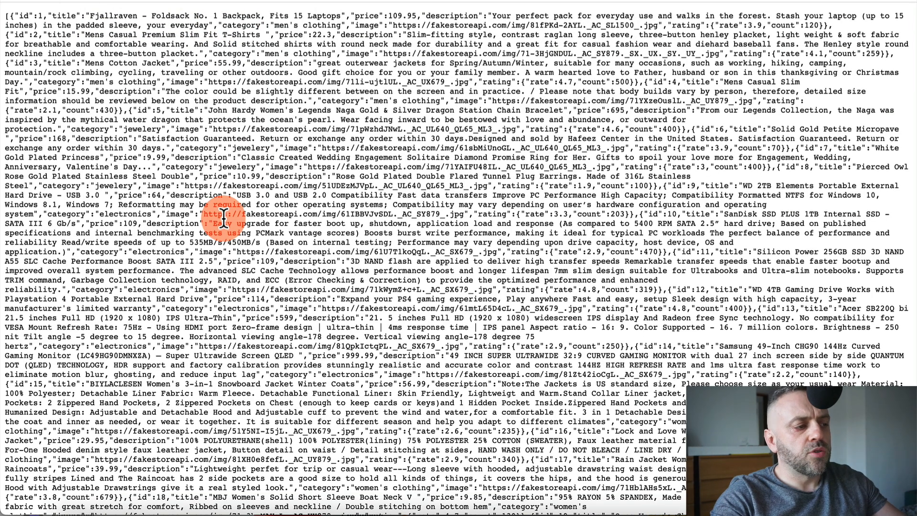
key("super+a")
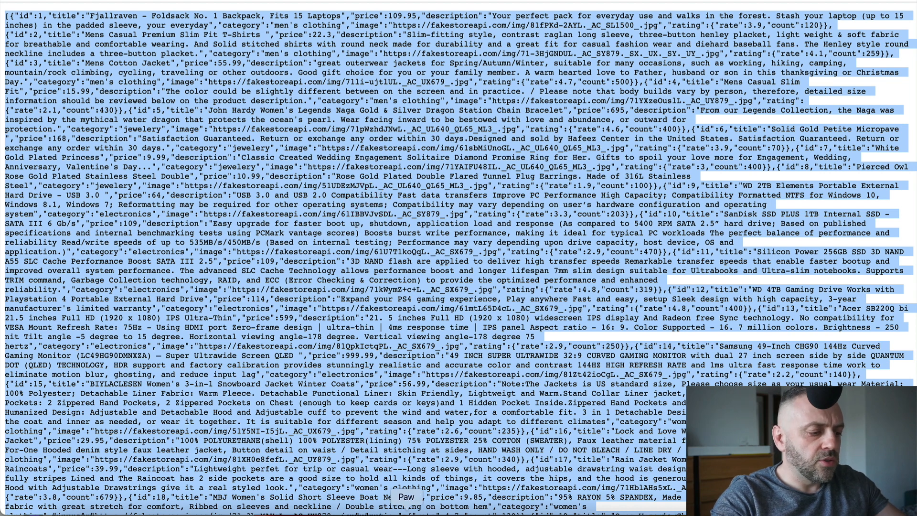
Switch to Paw and move its window slightly away from the screen's edge
left_click(407, 510)
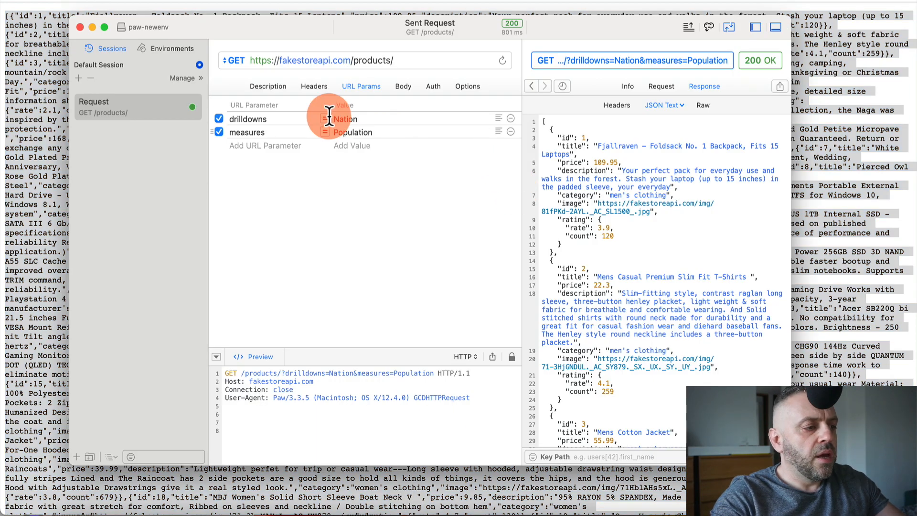
left_click(343, 62)
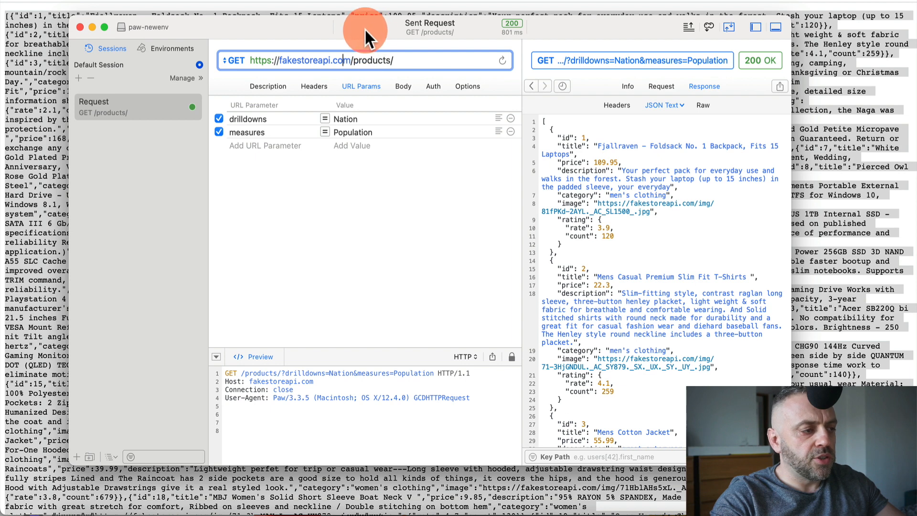
left_click_drag(365, 27, 384, 36)
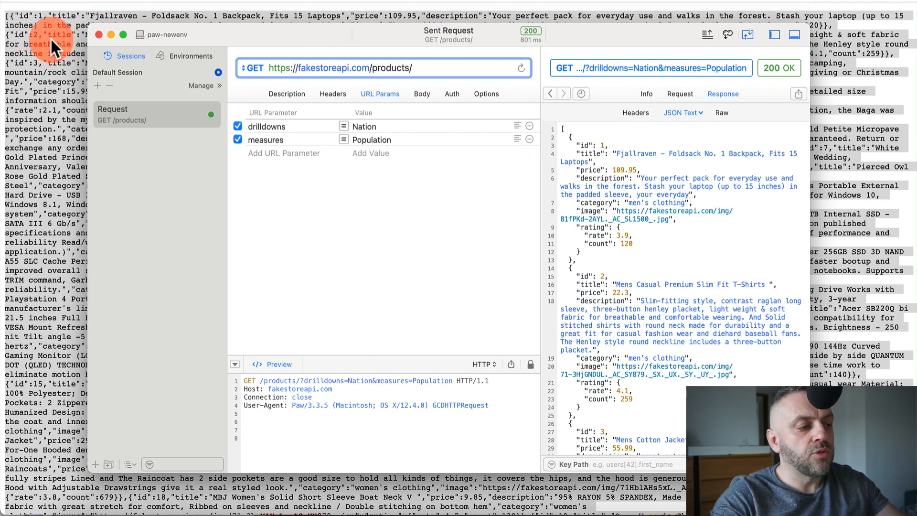
left_click(362, 68)
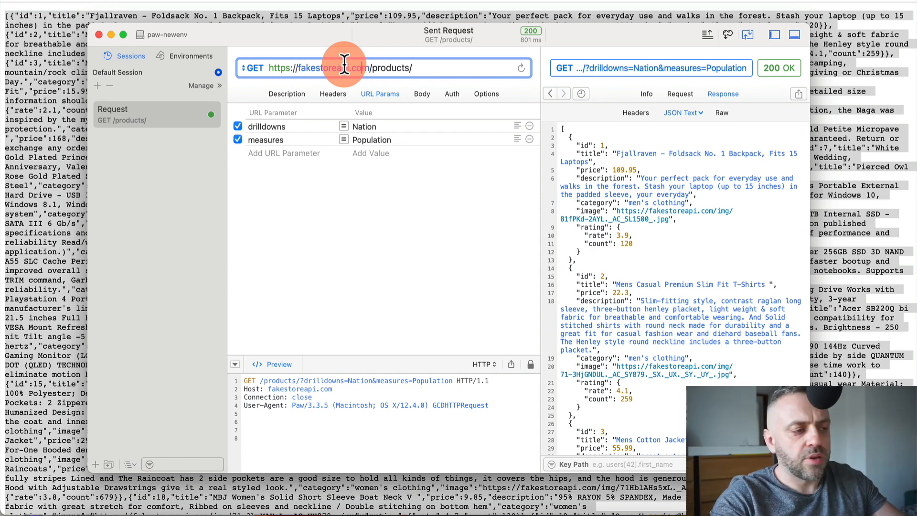
left_click_drag(345, 64, 269, 66)
left_click(383, 67)
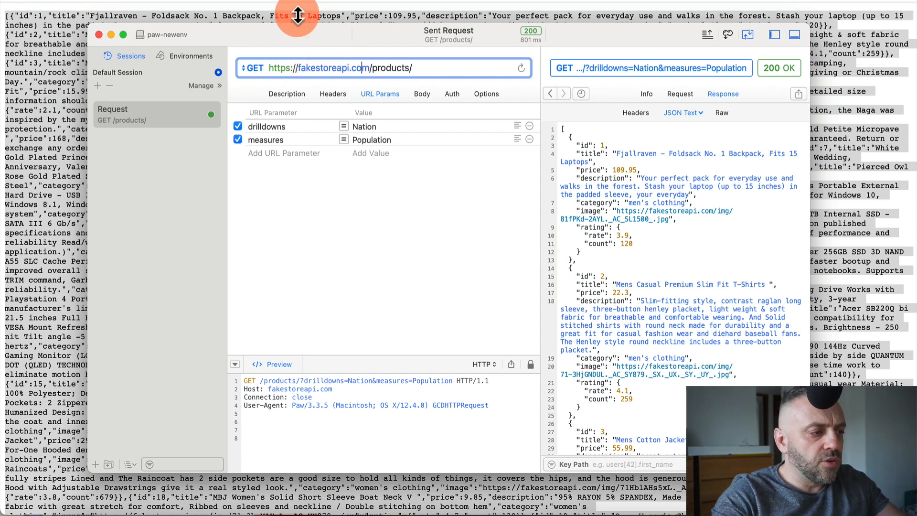
left_click(345, 65)
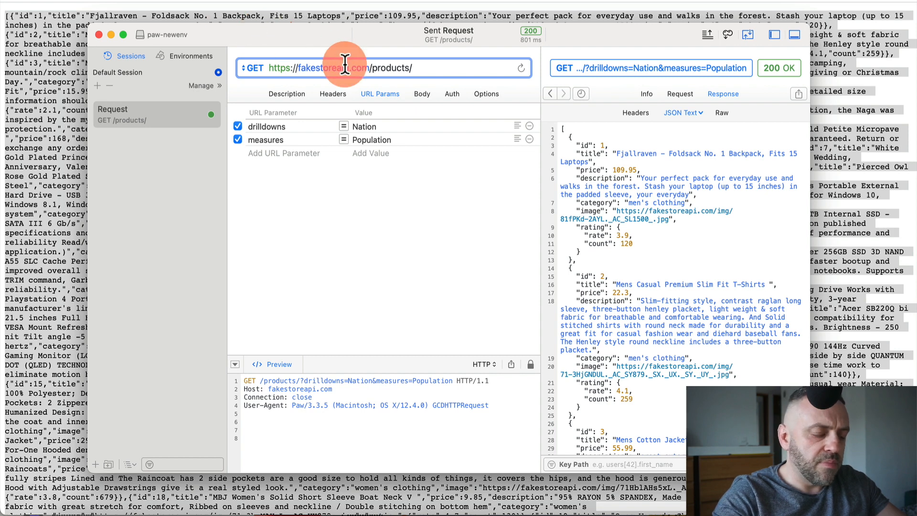
key("Return")
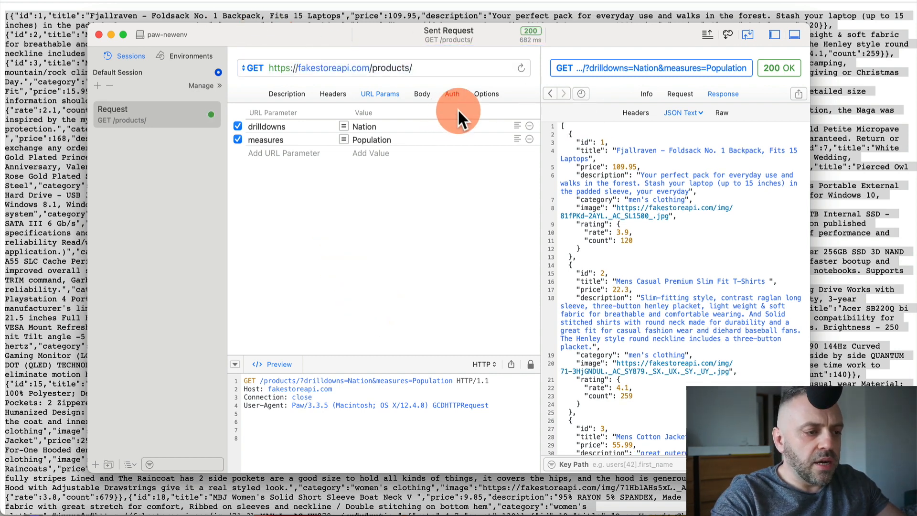
left_click(646, 93)
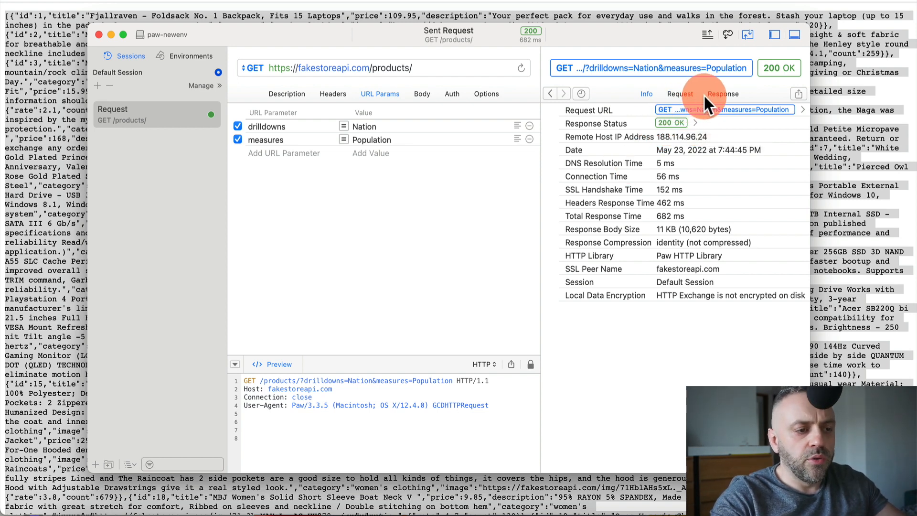
Display the response body as JSON Text in a wider response area and look through the whole product list
left_click(719, 94)
left_click(691, 110)
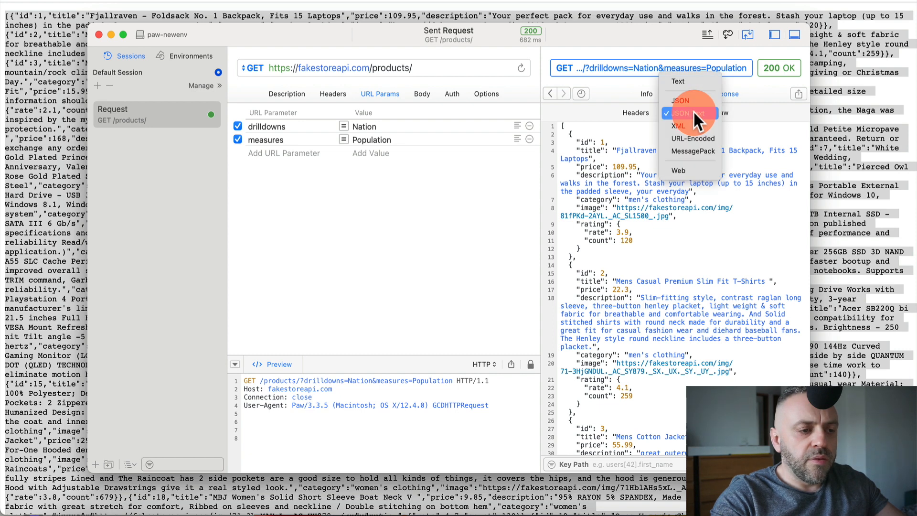
left_click(687, 113)
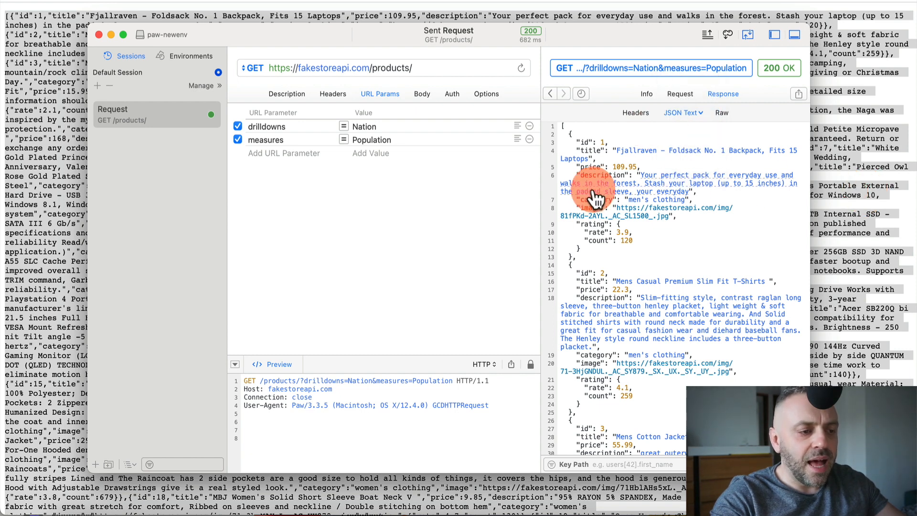
left_click_drag(540, 179, 494, 180)
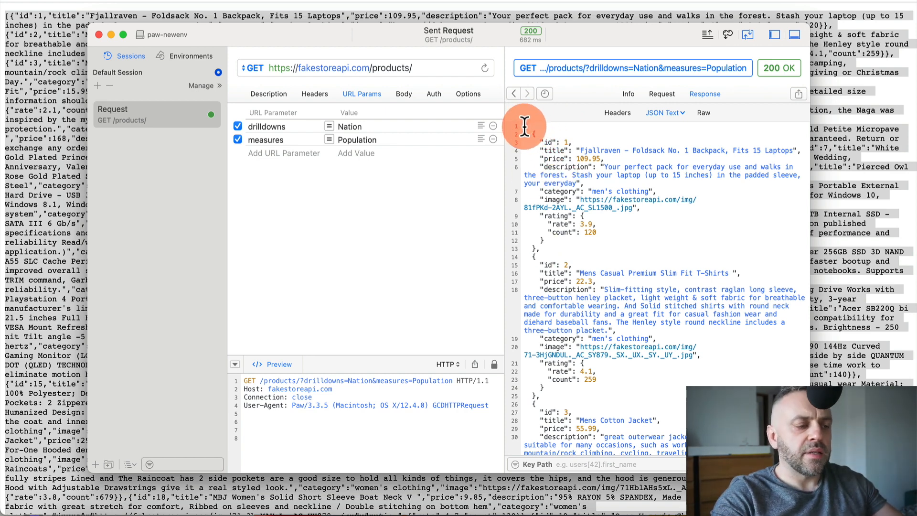
scroll(526, 126, "down", 20)
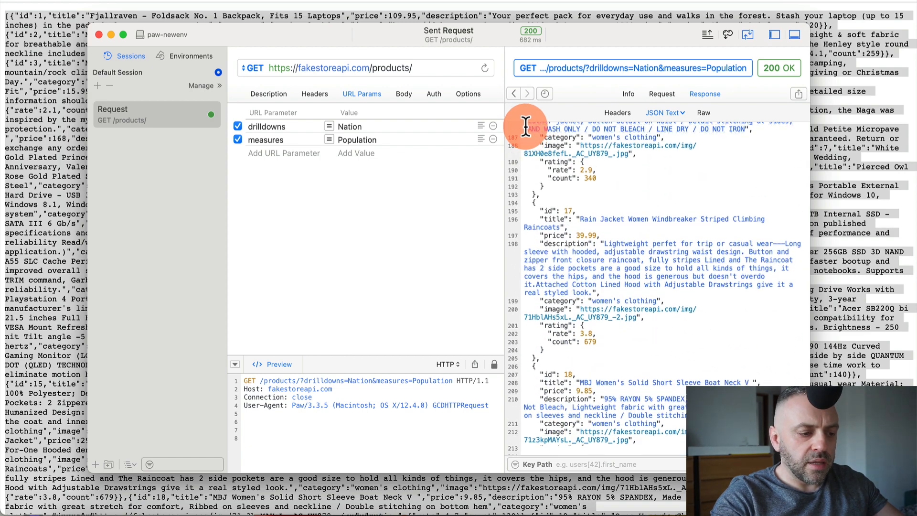
scroll(571, 396, "down", 10)
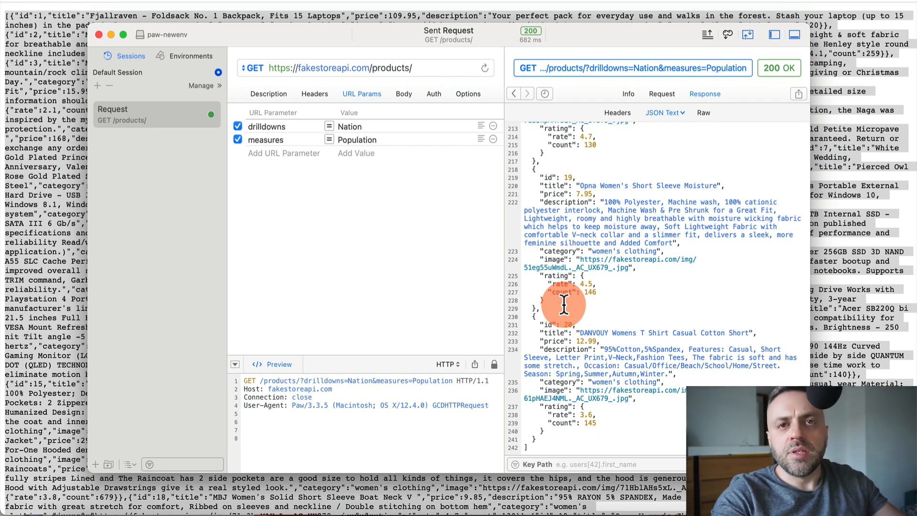
scroll(557, 303, "up", 20)
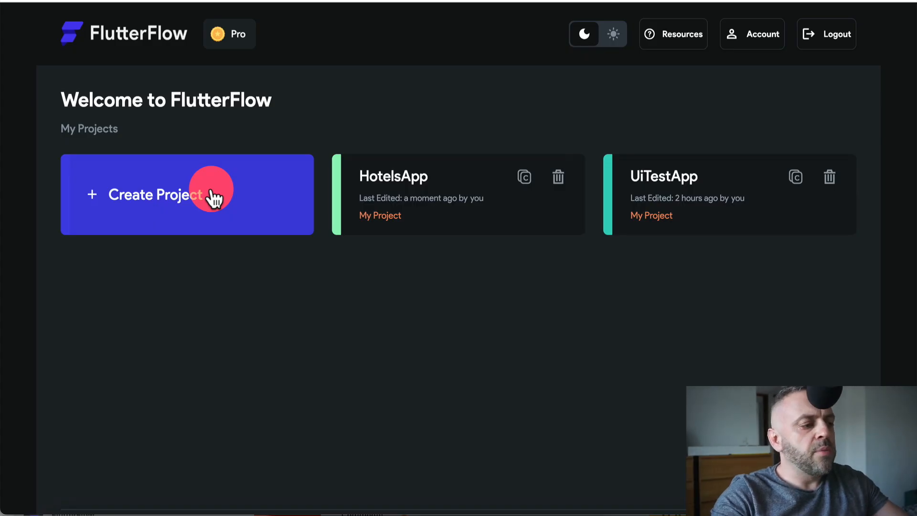
Switch to FlutterFlow, create a blank project named TestAPI and skip the welcome introduction
left_click(163, 203)
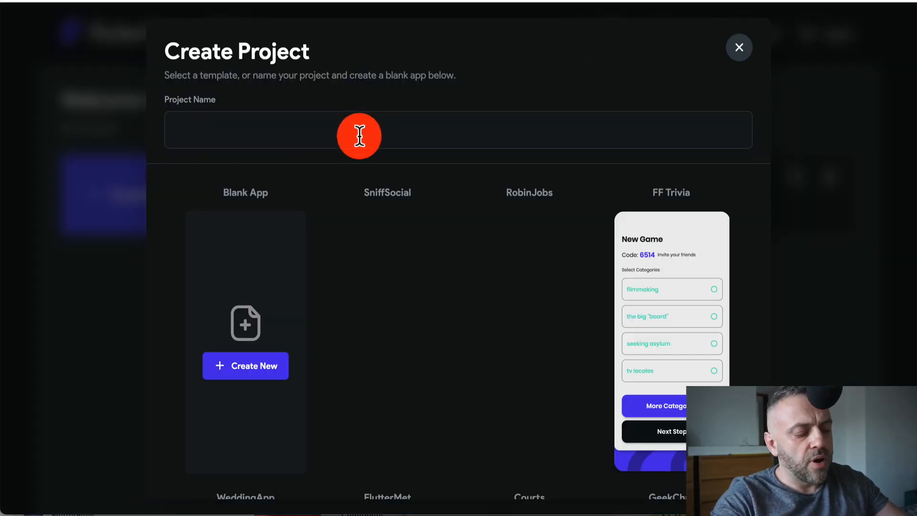
type("TestAPI")
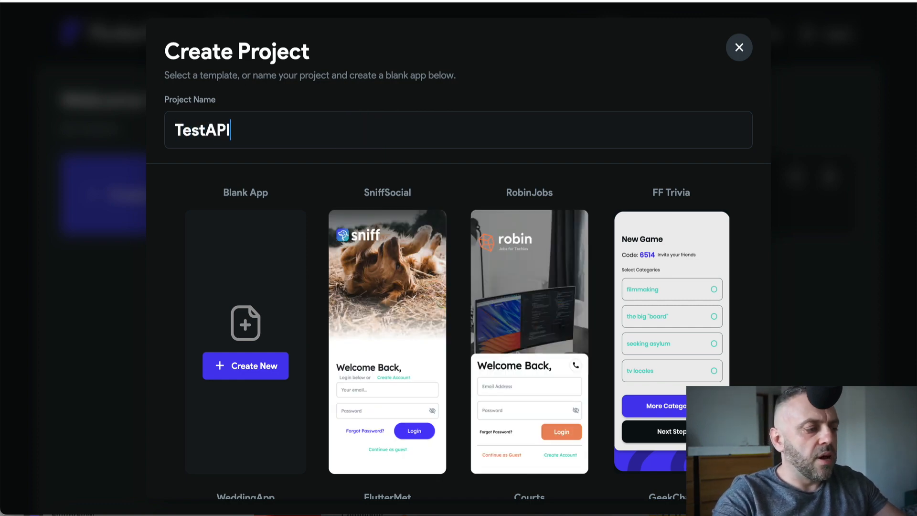
left_click(259, 374)
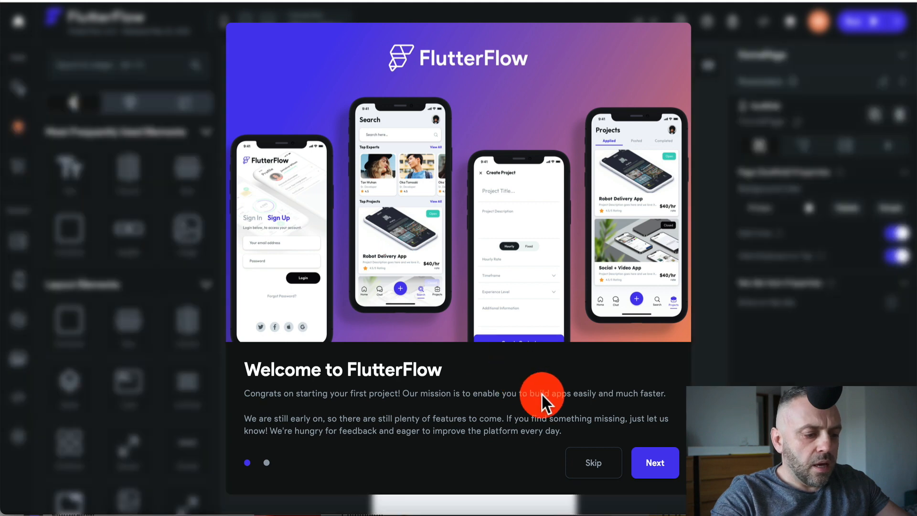
left_click(594, 464)
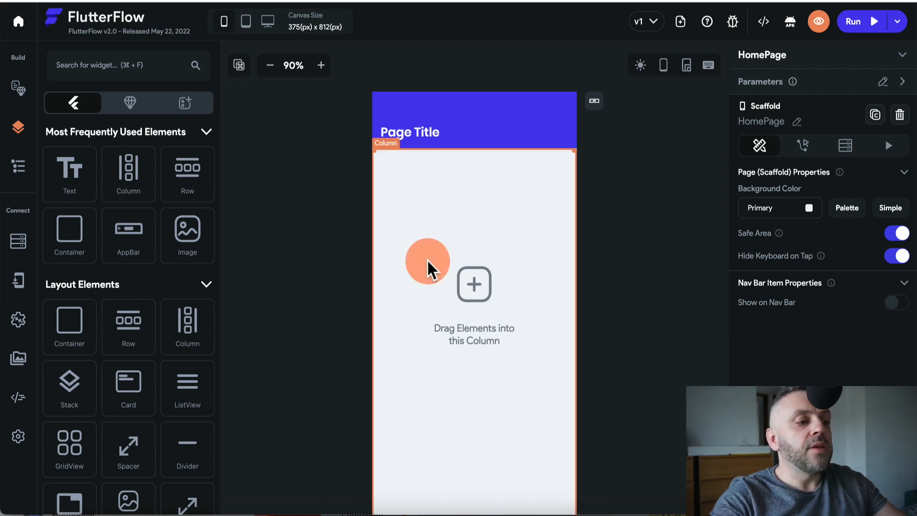
Delete the AppBar and the Column from HomePage, leaving the AppBar style chooser closed
left_click(456, 125)
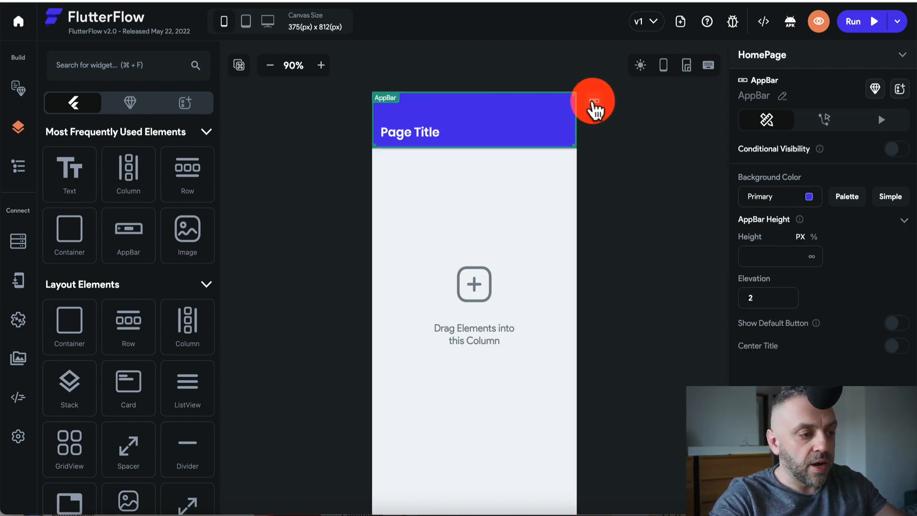
left_click(594, 103)
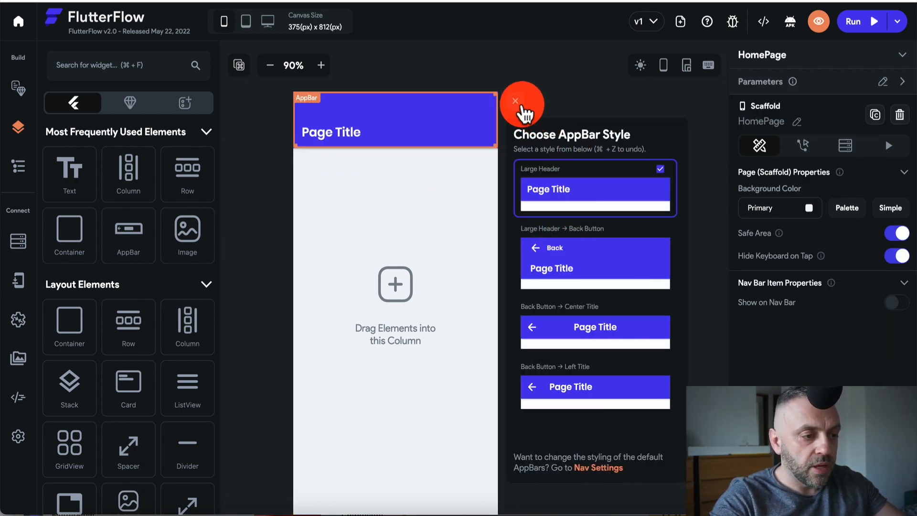
left_click(449, 123)
key("Delete")
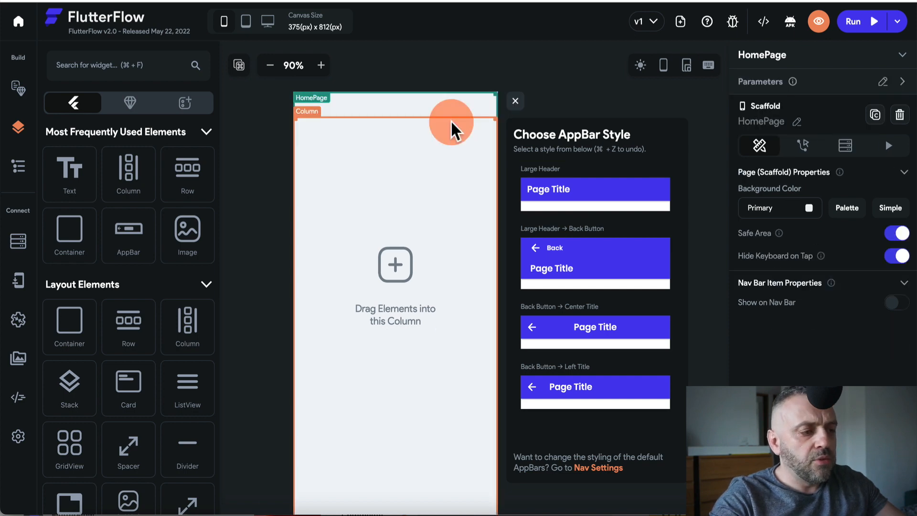
left_click(434, 119)
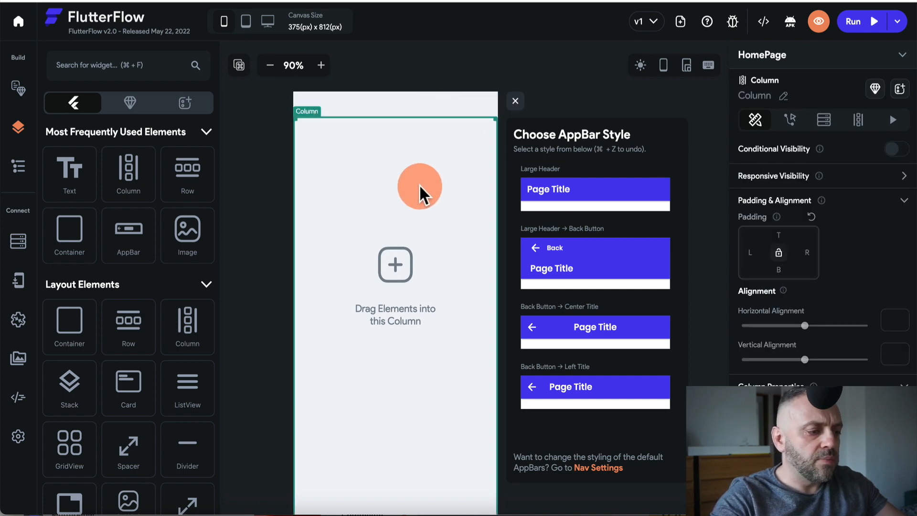
key("Delete")
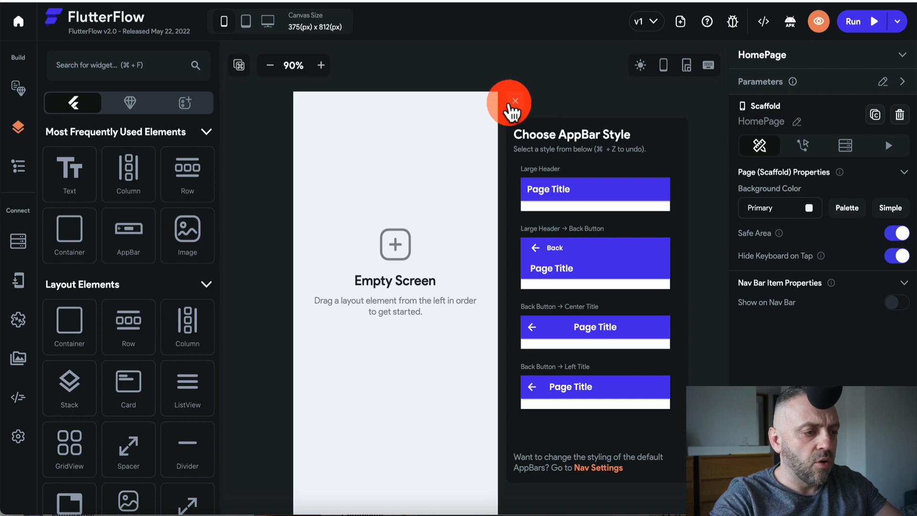
left_click(512, 103)
left_click(440, 161)
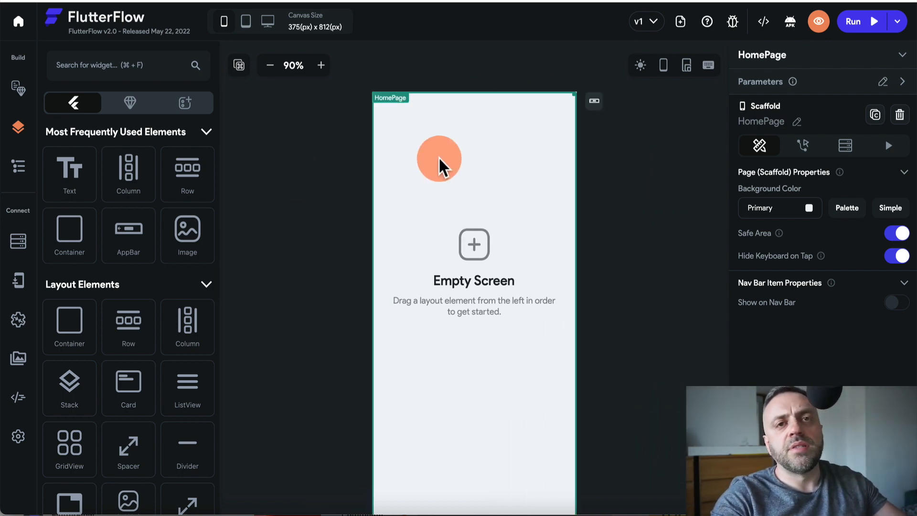
Switch to Paw to review the fields of the first product in the response, and return to FlutterFlow
left_click(548, 31)
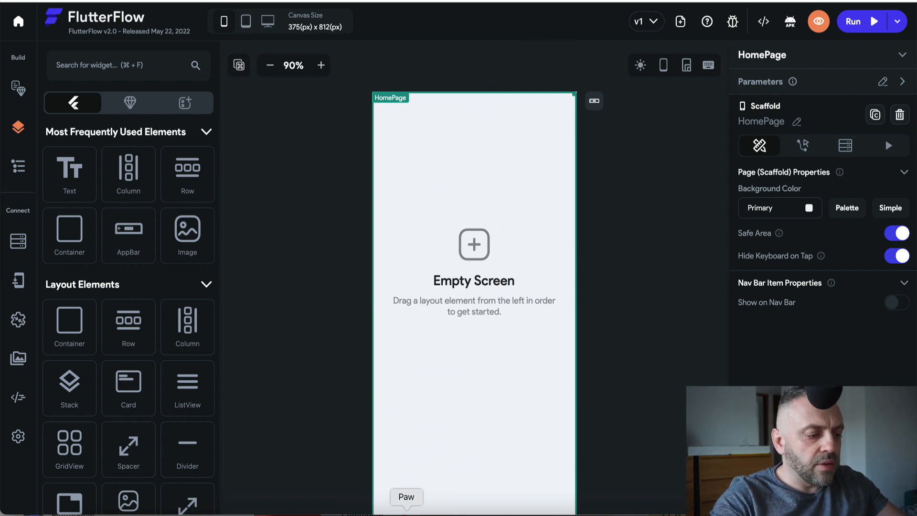
left_click(406, 510)
left_click(555, 154)
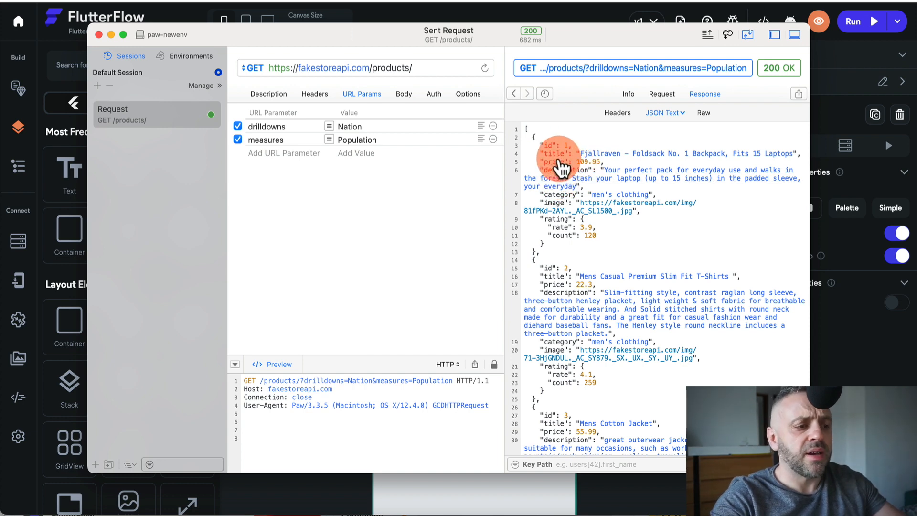
left_click(573, 13)
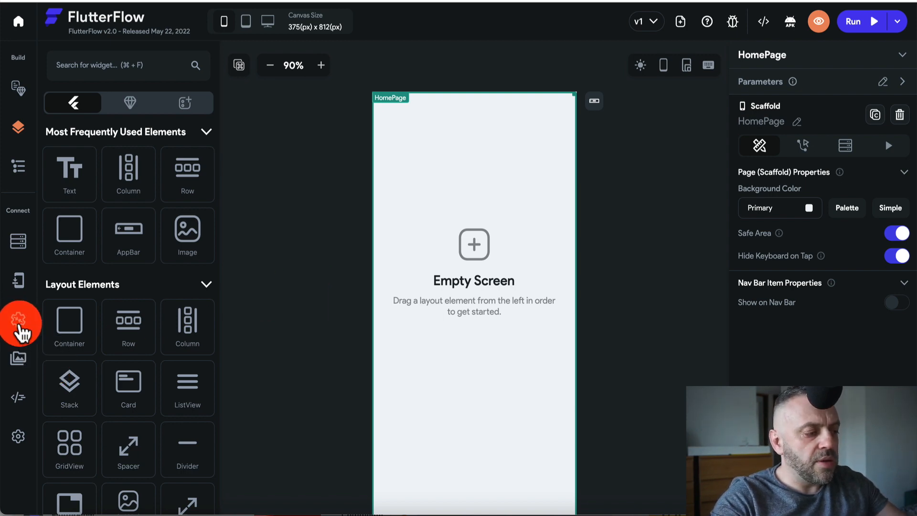
left_click(19, 325)
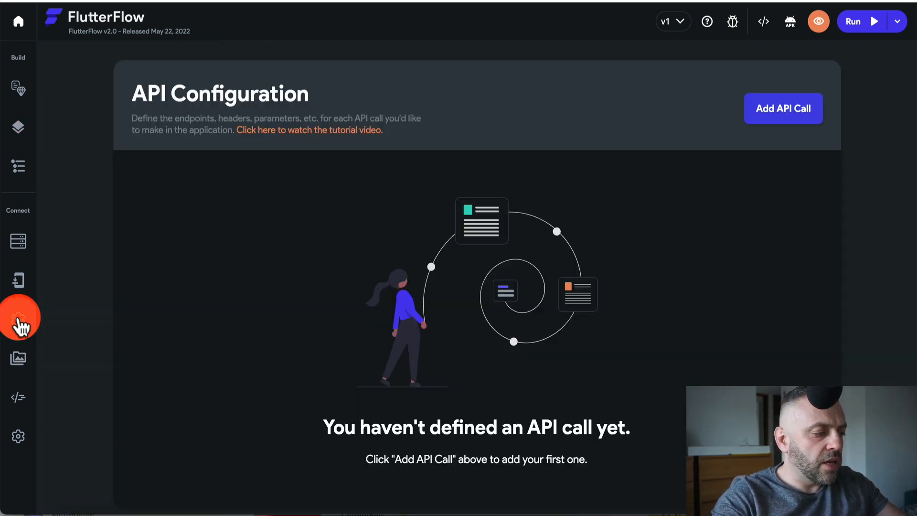
left_click(785, 112)
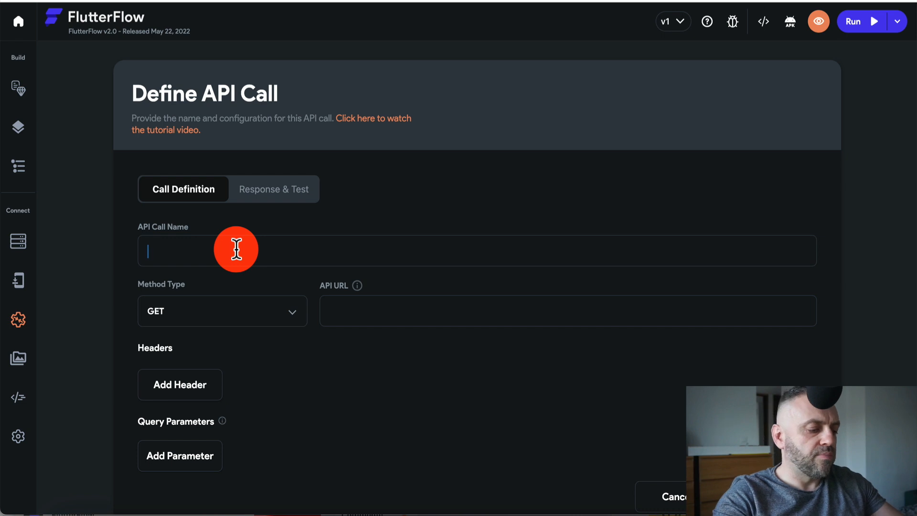
type("ProductsAPI")
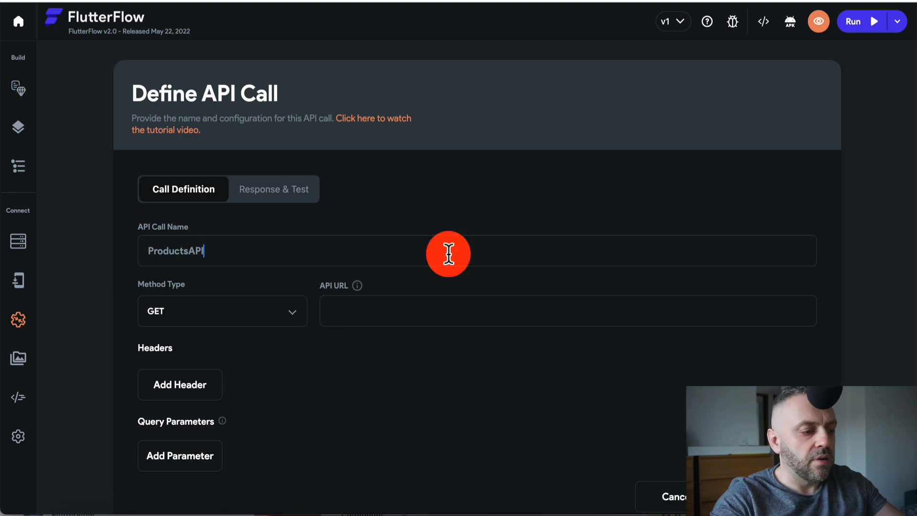
left_click(412, 311)
type("https://fakestoreapi.com/products/")
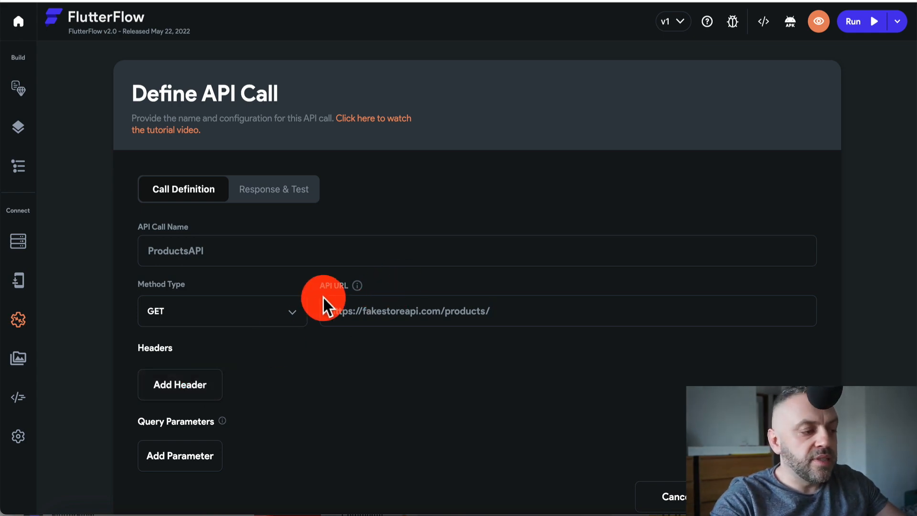
left_click(343, 336)
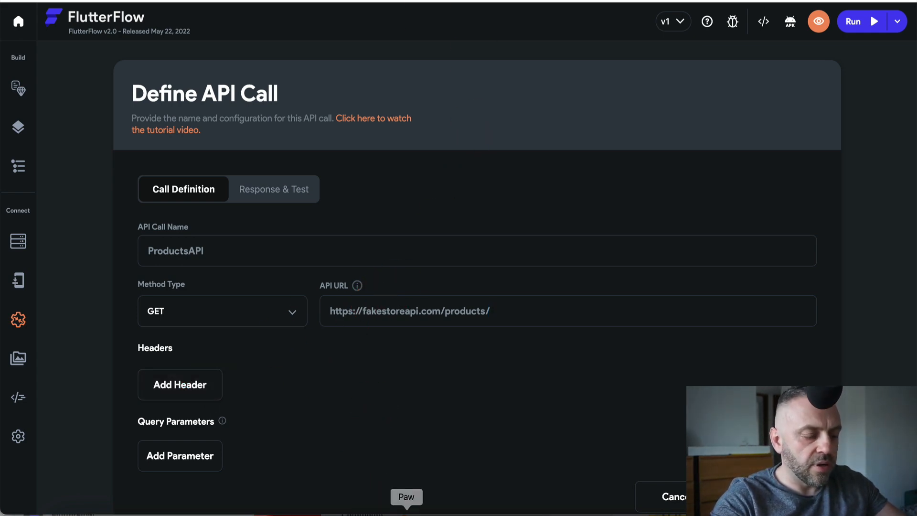
Check the headers of the sent request in Paw and return to the API call definition in FlutterFlow
left_click(405, 507)
left_click(663, 93)
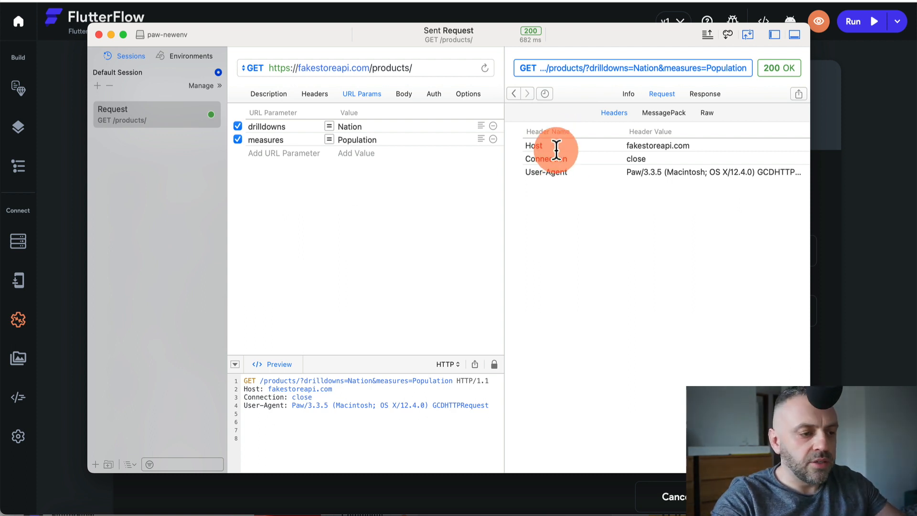
left_click(67, 170)
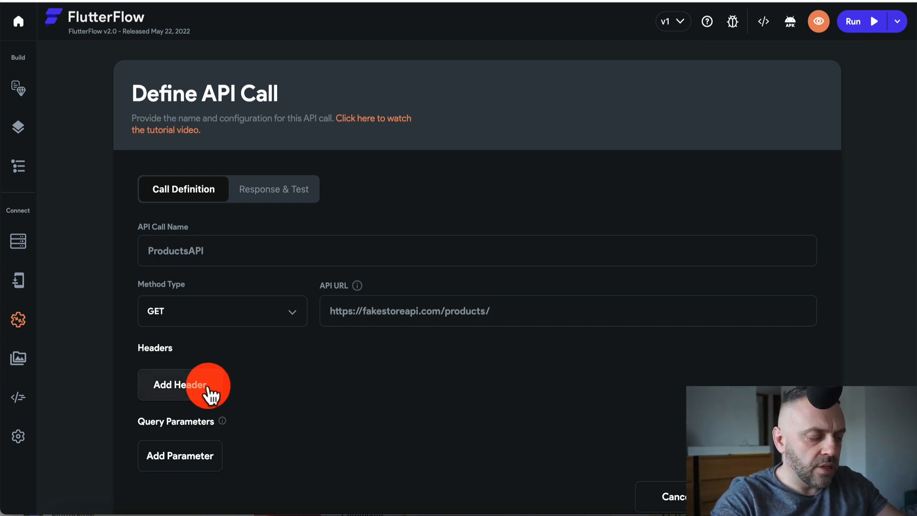
Remove the trailing slash from the API URL and add an empty query parameter to the call
key("BackSpace")
scroll(220, 401, "down", 1)
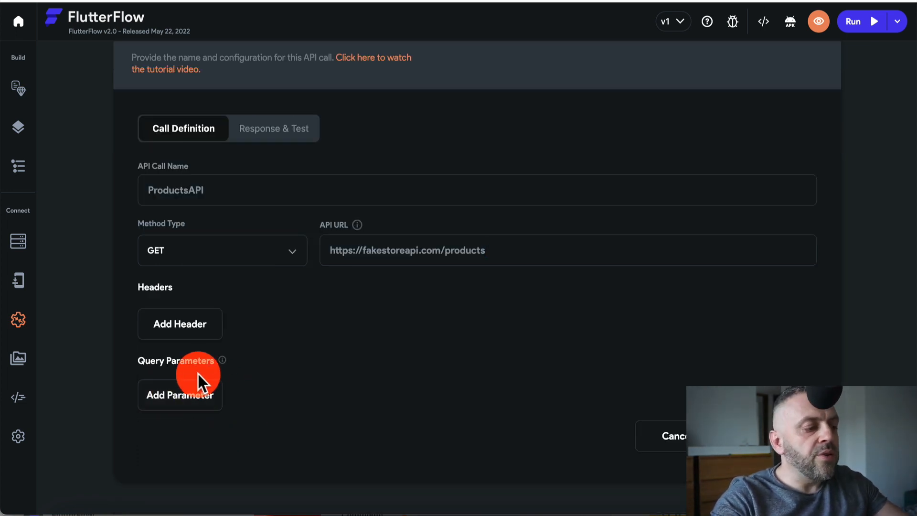
left_click(191, 401)
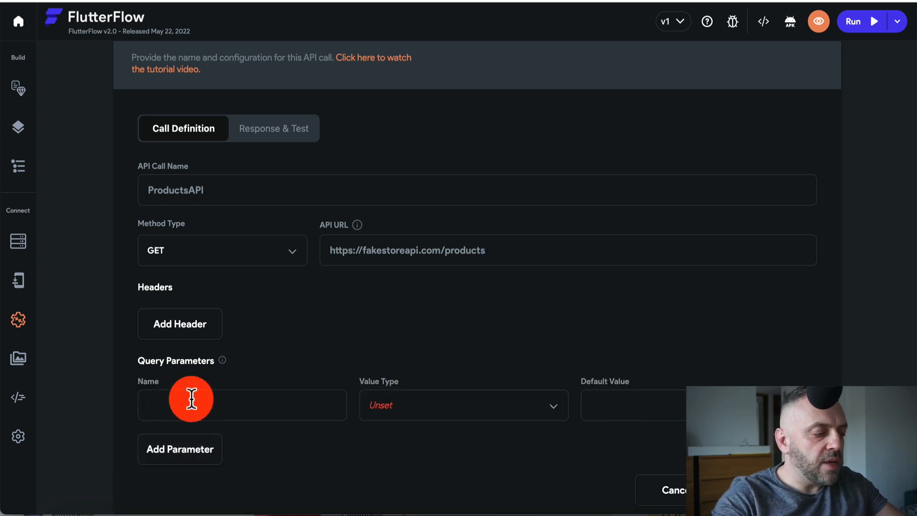
scroll(215, 373, "down", 1)
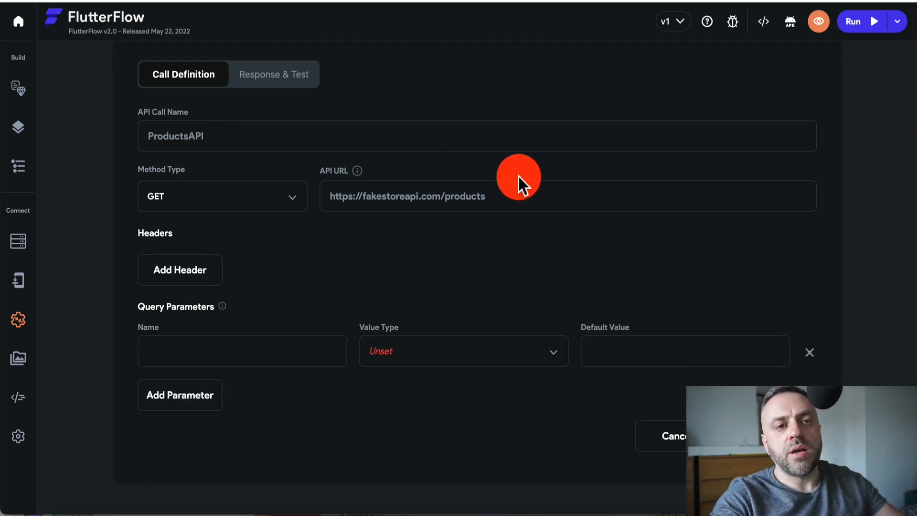
double_click(465, 198)
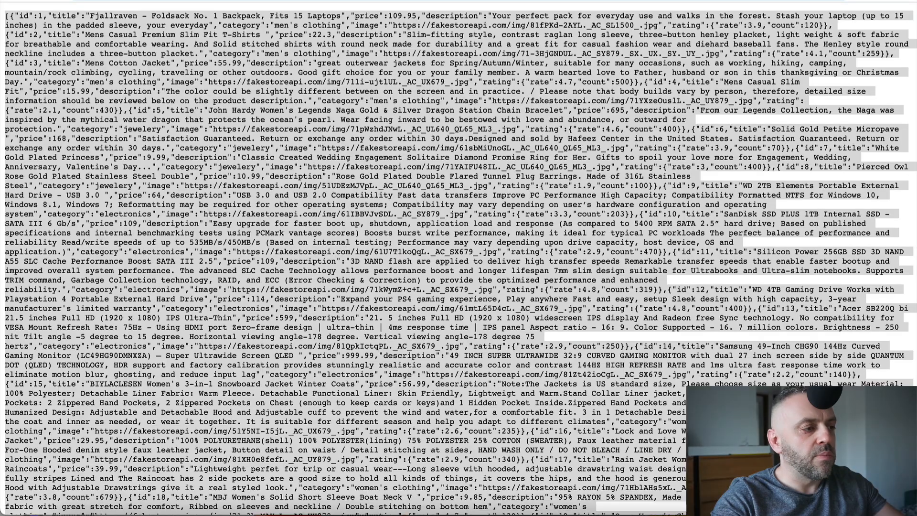
Switch to the browser and load the JSON for product ID 1, followed by product ID 60
type("/1")
key("Return")
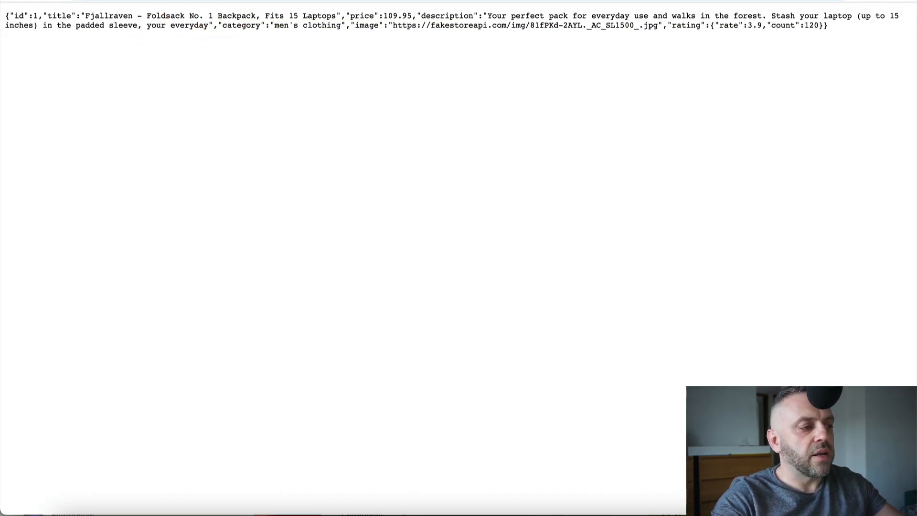
key("BackSpace")
type("60")
key("Return")
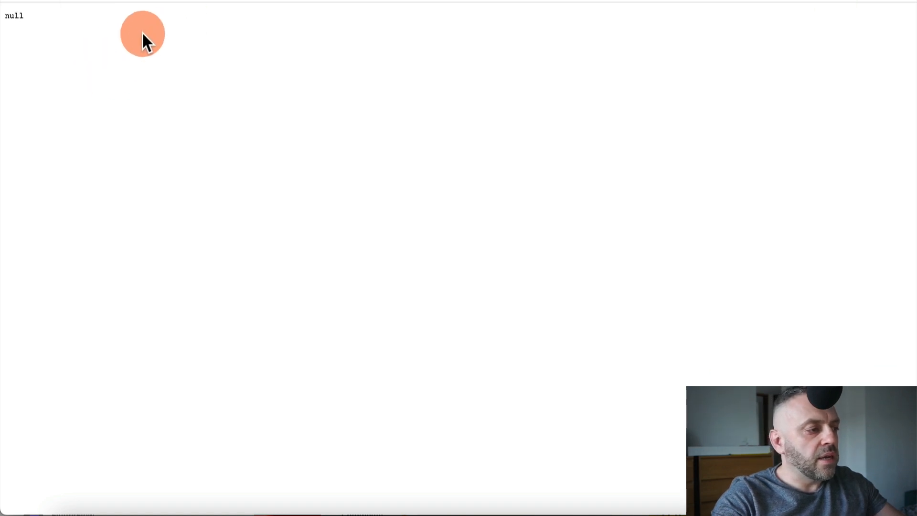
Change the product ID in the address to 10 and load that product's JSON
key("BackSpace")
key("BackSpace")
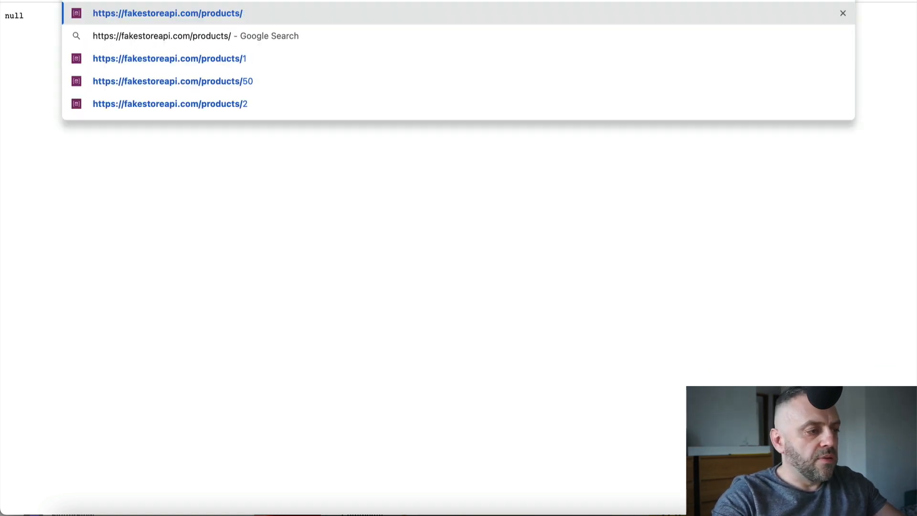
type("10")
key("Return")
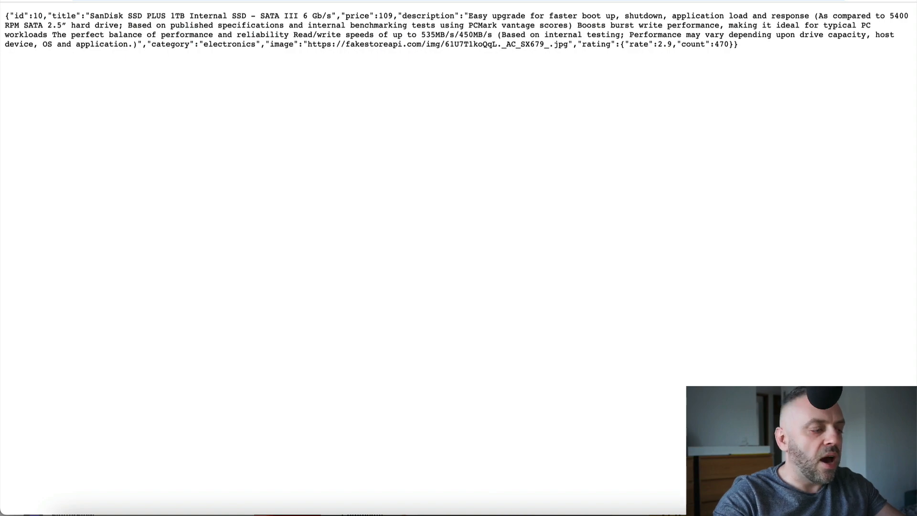
Remove the product ID from the address and reload the full product list
key("BackSpace")
key("BackSpace")
key("Return")
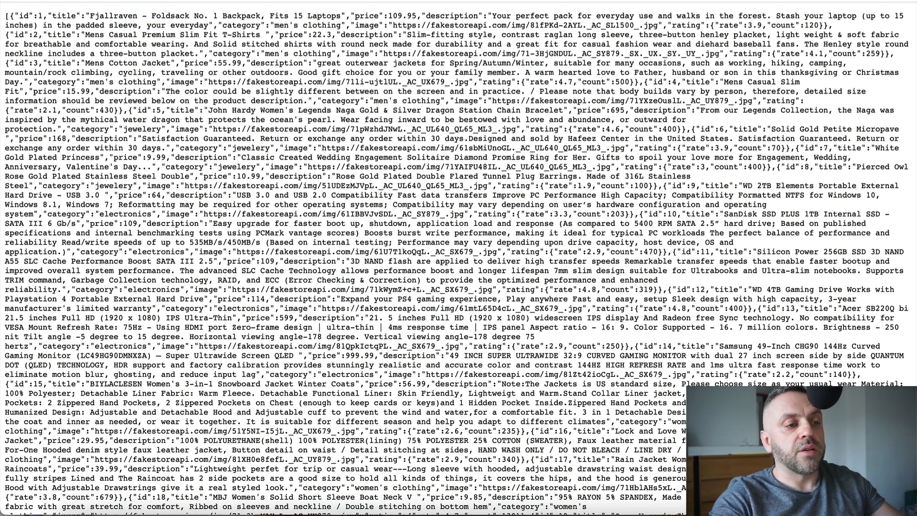
Switch back to FlutterFlow and delete the empty query parameter from the API call
left_click(159, 1)
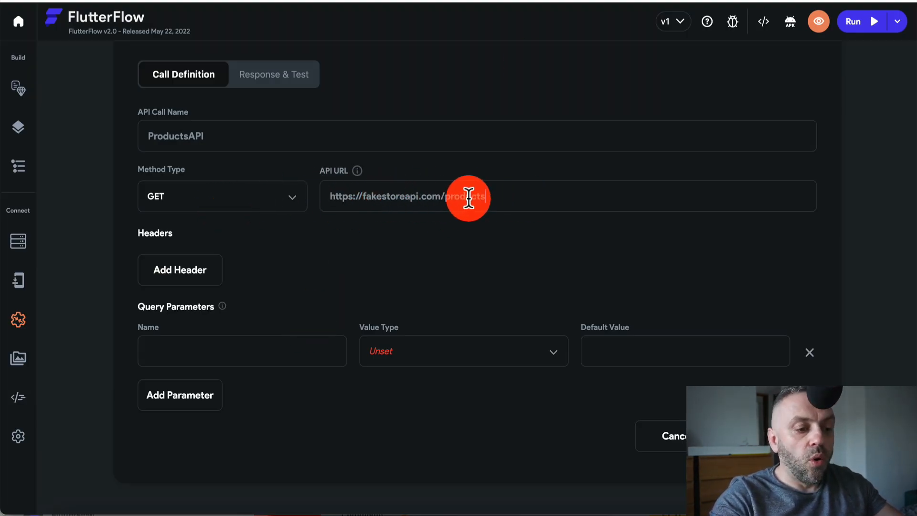
left_click(812, 356)
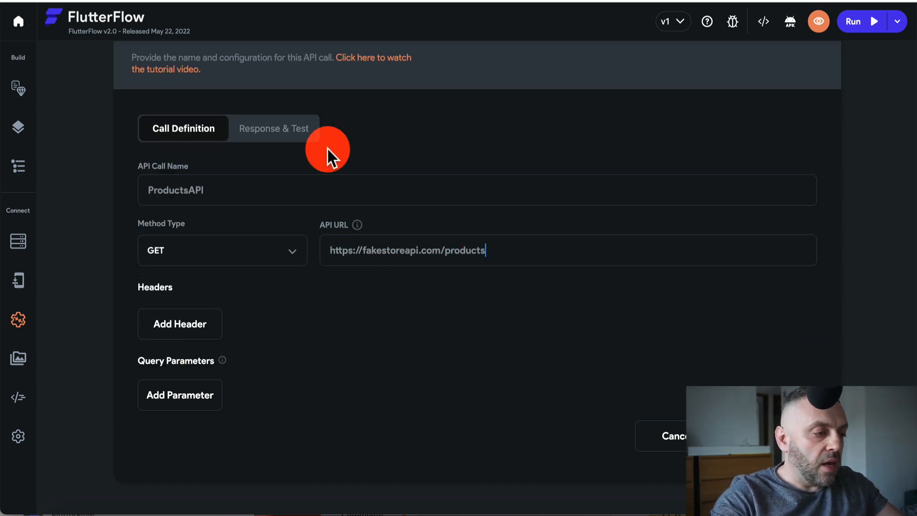
left_click(283, 131)
scroll(104, 280, "down", 4)
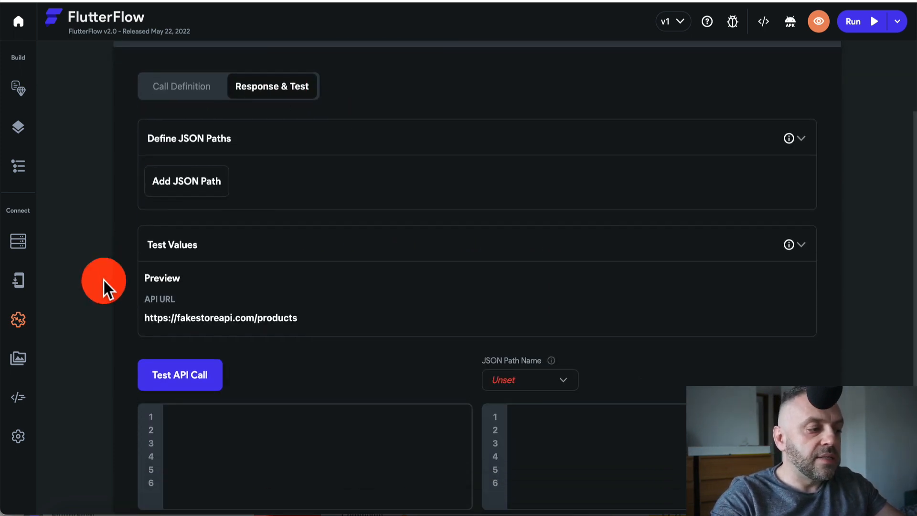
scroll(104, 280, "up", 2)
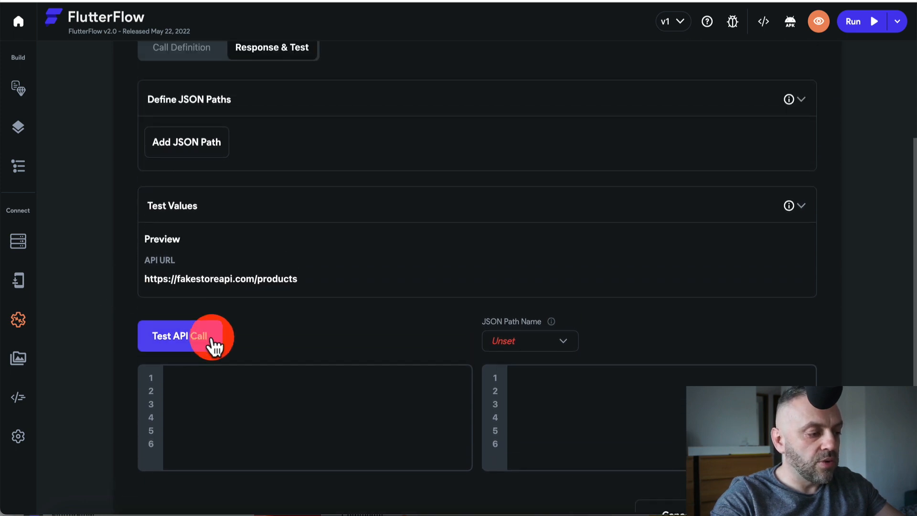
left_click(194, 350)
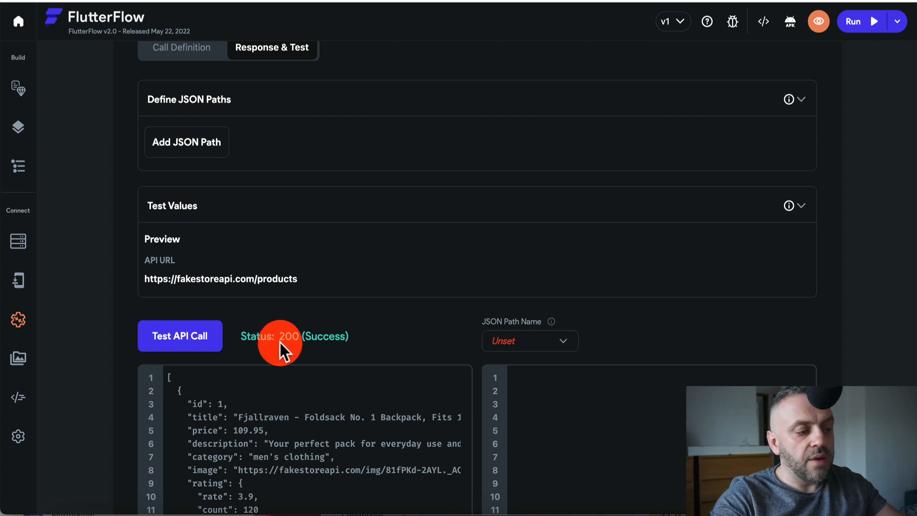
scroll(124, 365, "down", 4)
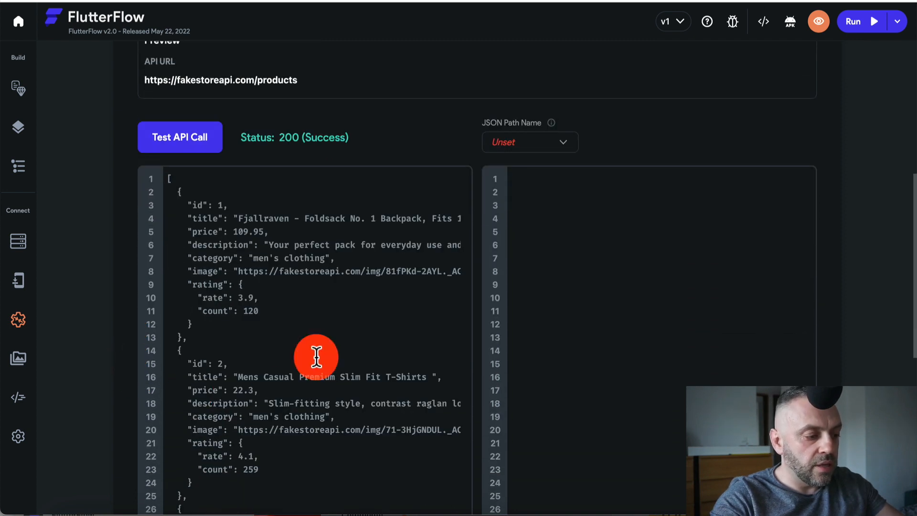
scroll(417, 175, "up", 3)
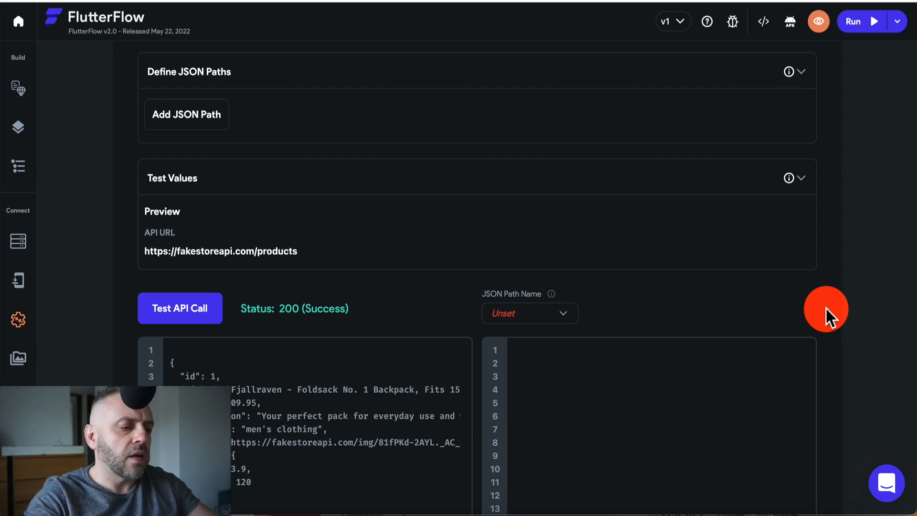
scroll(827, 318, "down", 9)
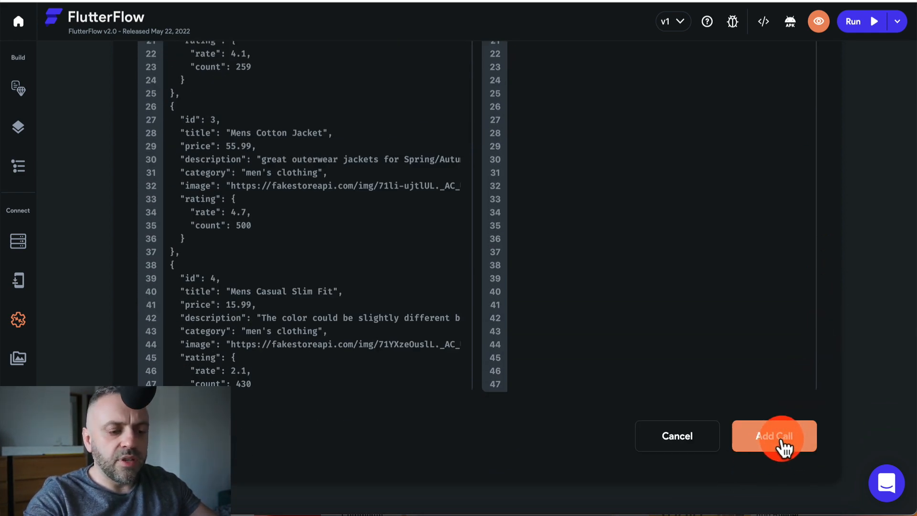
left_click(784, 447)
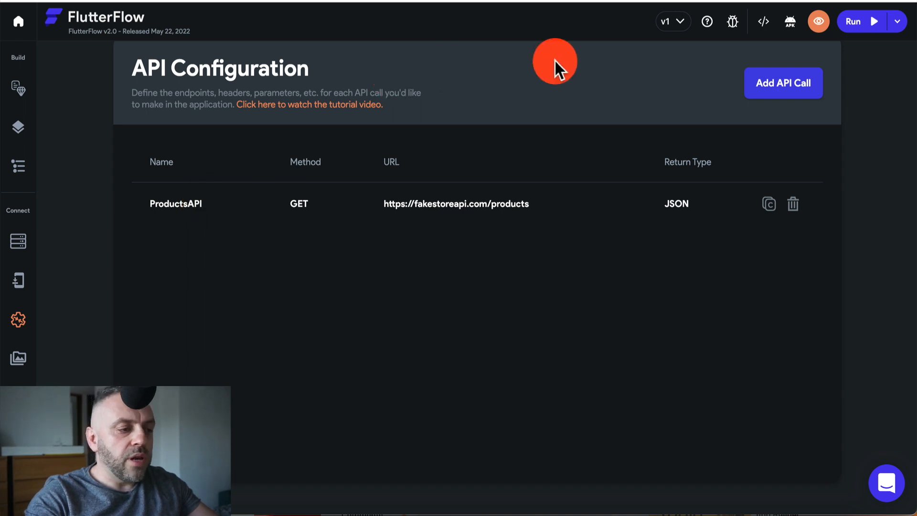
Find the ListView layout element by searching the widgets for list, and place it on the empty HomePage
left_click(7, 96)
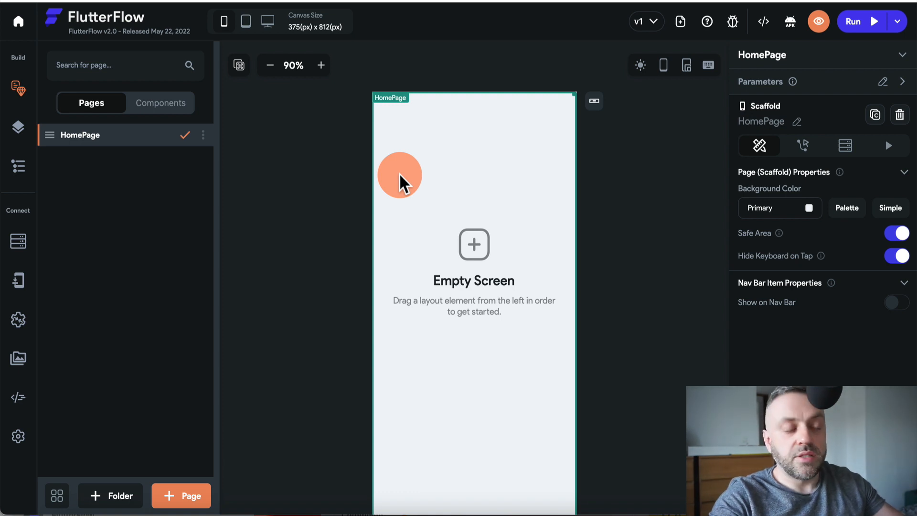
left_click(21, 137)
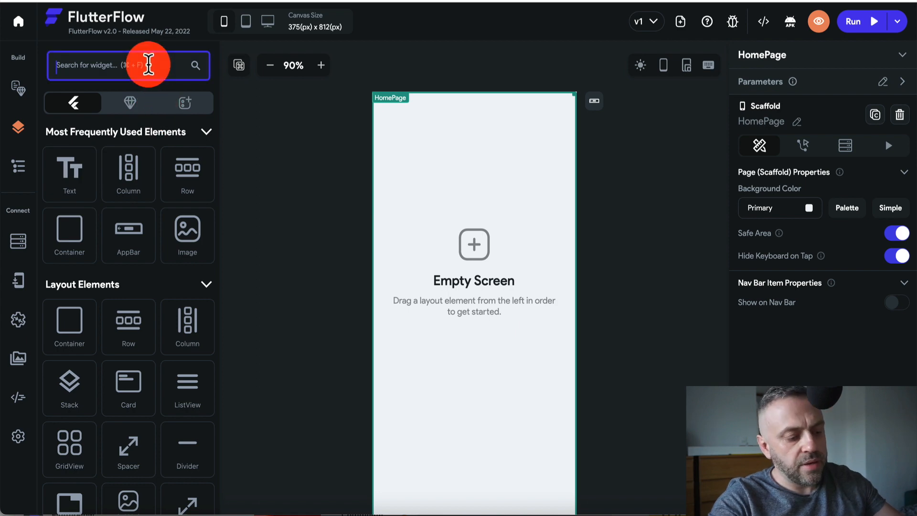
type("list")
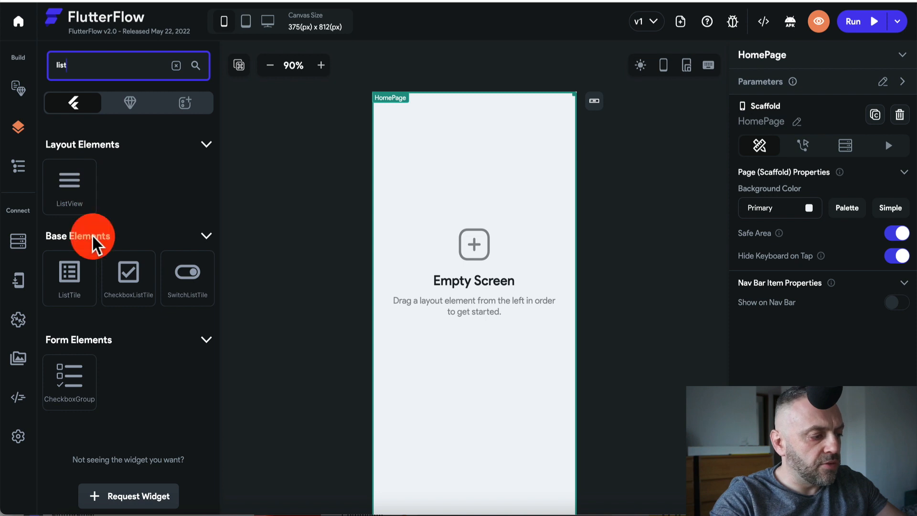
type("grid")
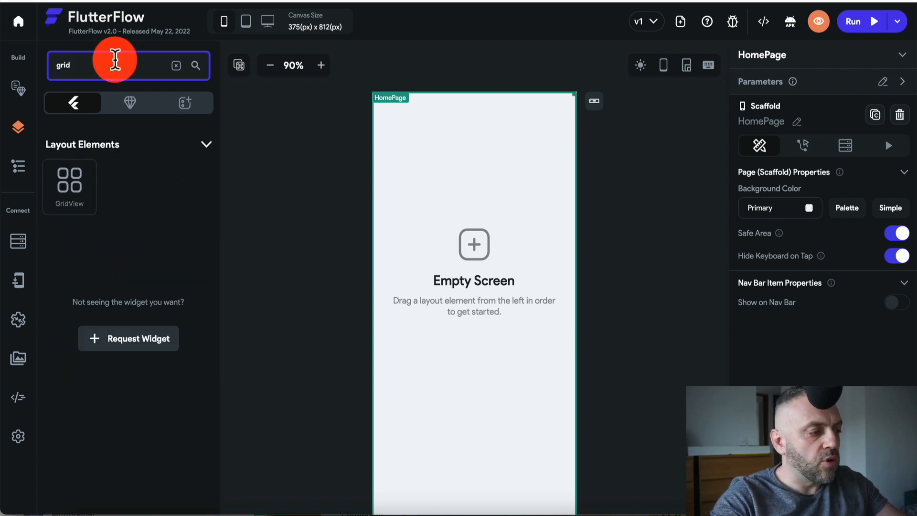
type("list")
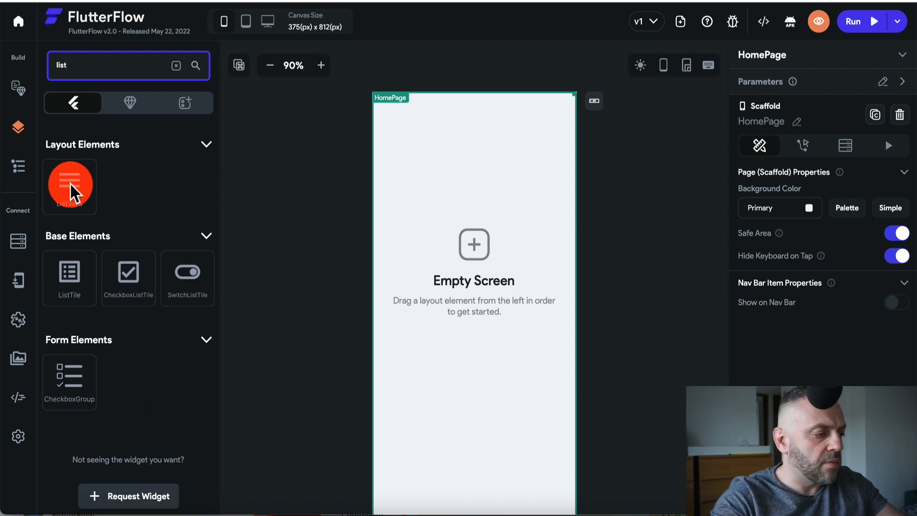
left_click_drag(70, 191, 436, 191)
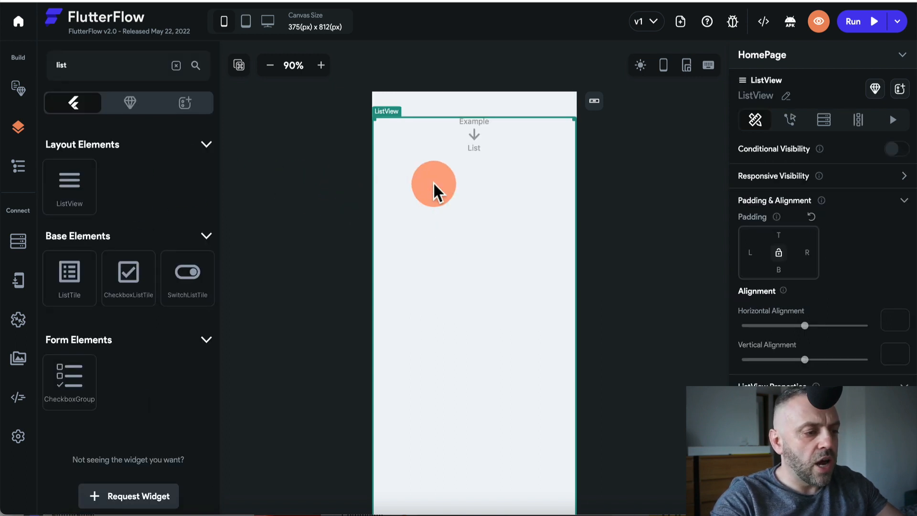
Select the ListView in the widget tree and give it an API Call backend query using ProductsAPI
left_click(19, 170)
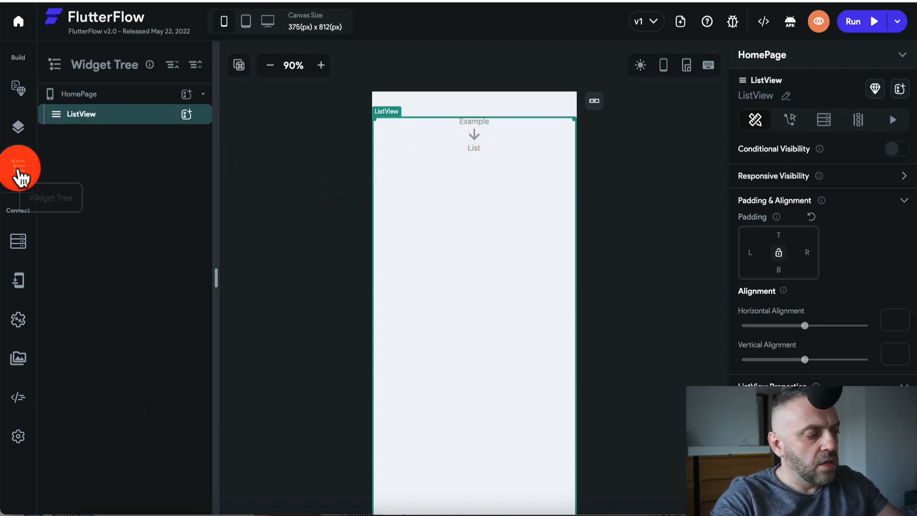
left_click(89, 119)
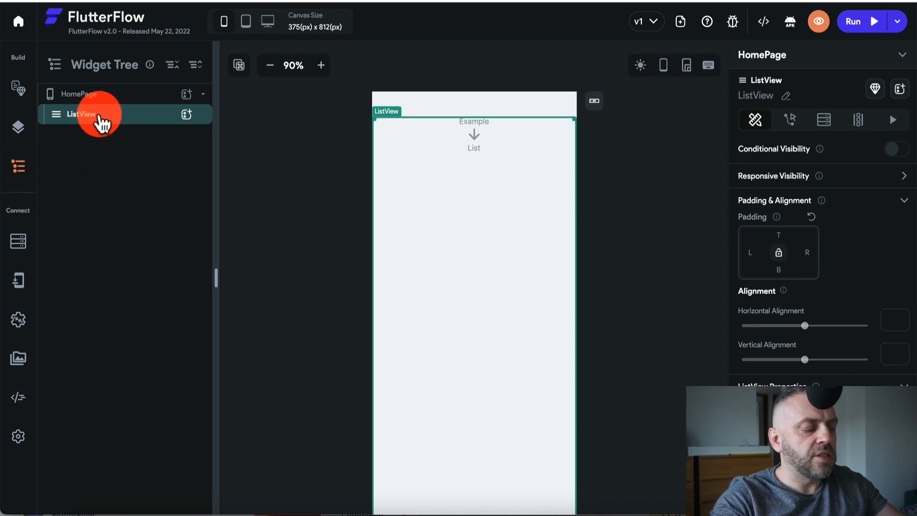
left_click(187, 115)
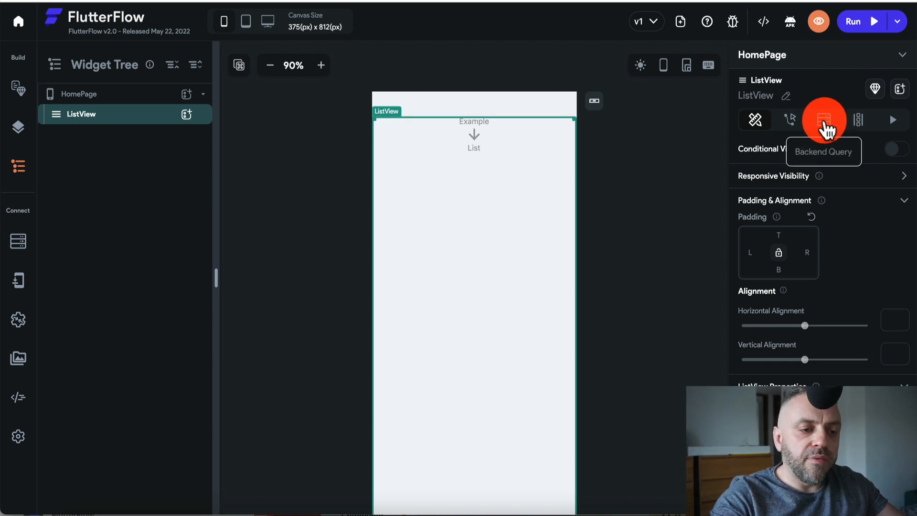
left_click(825, 128)
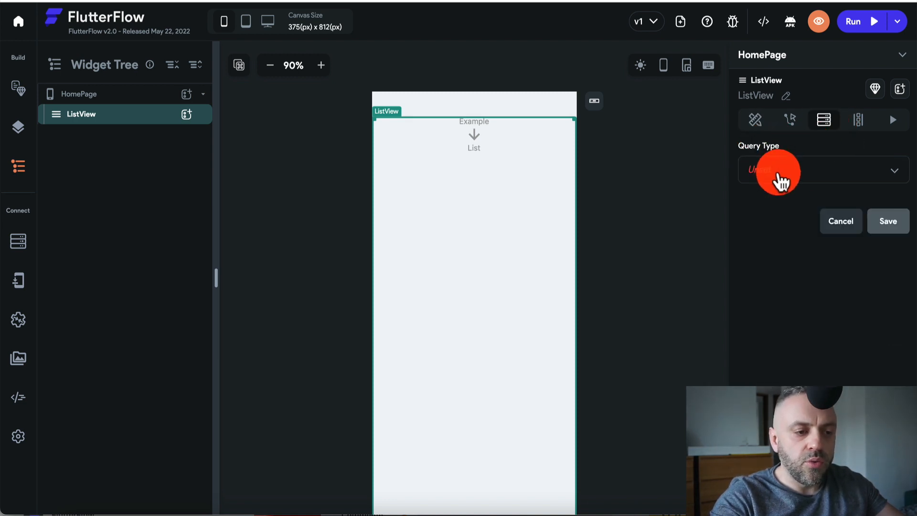
left_click(778, 181)
left_click(780, 232)
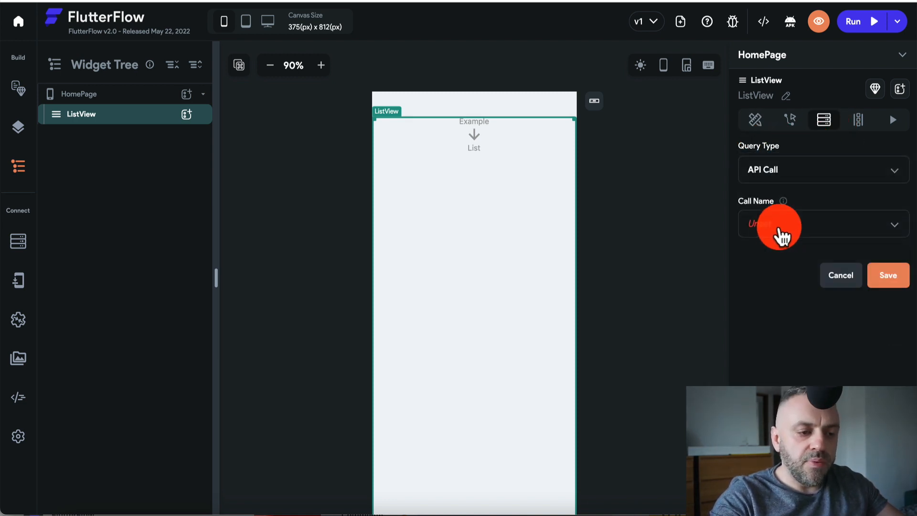
left_click(807, 230)
left_click(898, 280)
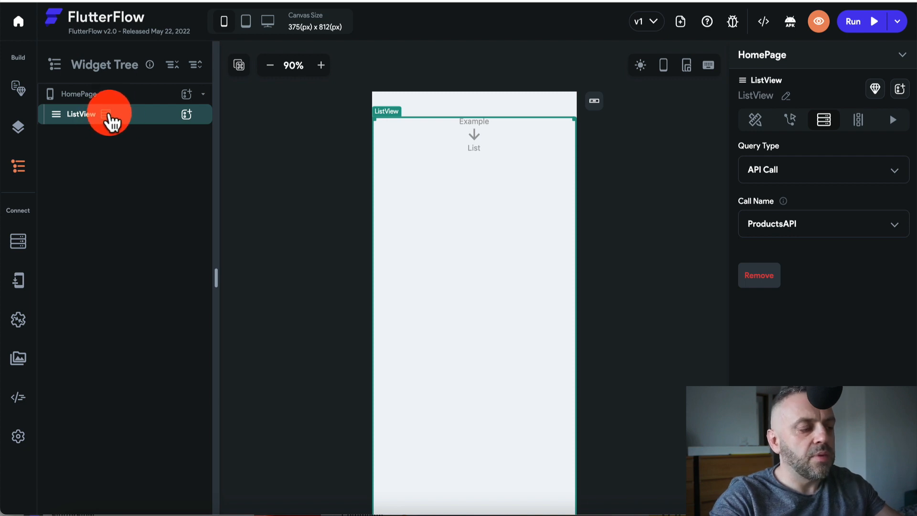
Open the ListView's dynamic children settings, and switch to Paw to view the product request's JSON response
mouse_move(111, 121)
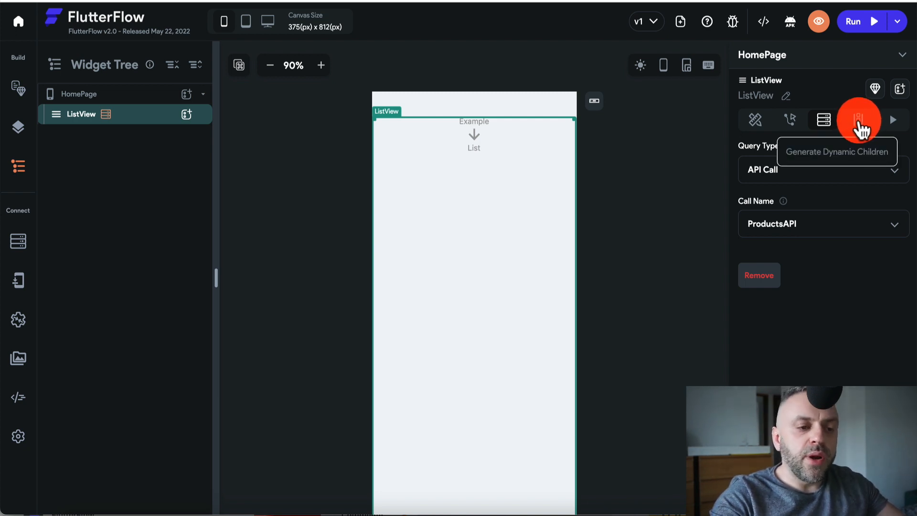
left_click(858, 121)
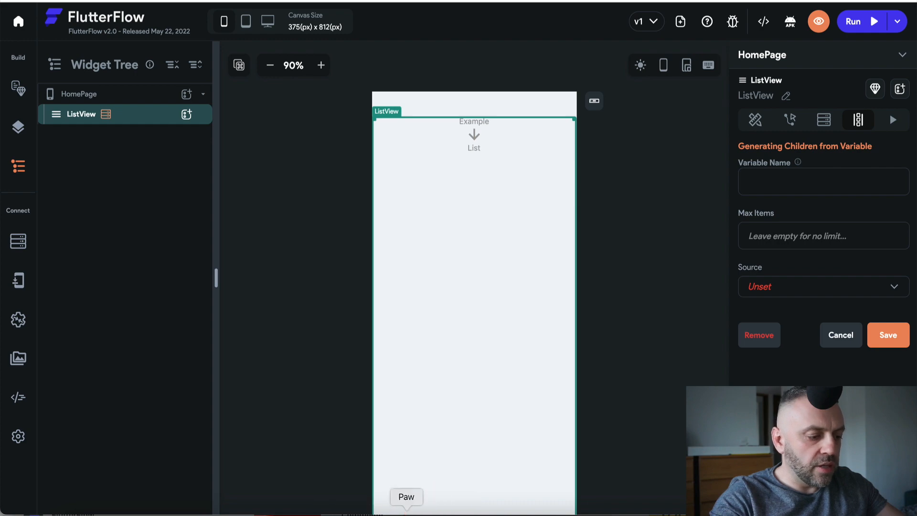
left_click(407, 512)
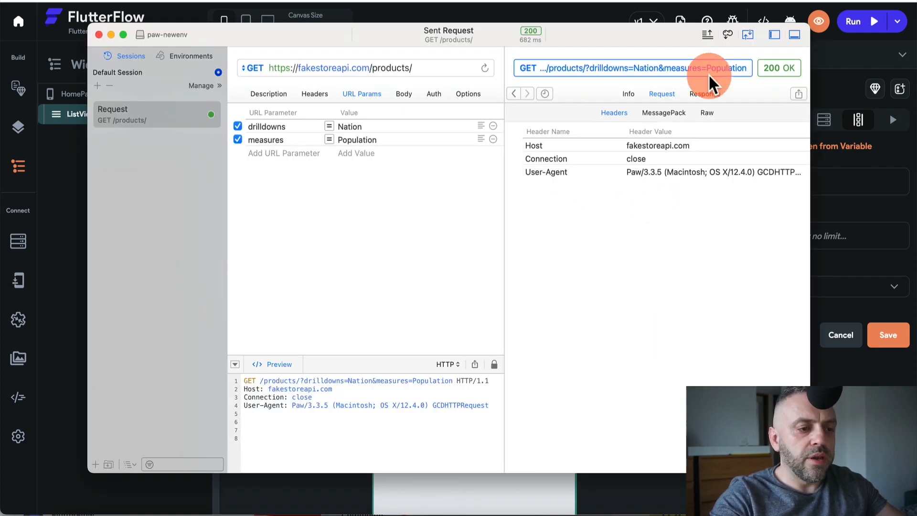
left_click(710, 97)
left_click(540, 130)
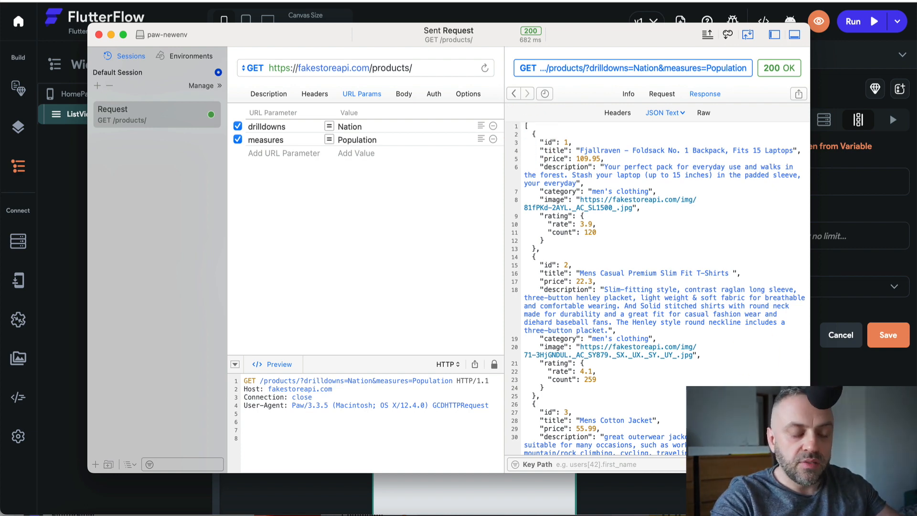
Back in FlutterFlow, name the ListView's child variable items and source it from the ProductsAPI Response's JSON Body with custom JSON Path $
left_click(824, 375)
left_click(809, 182)
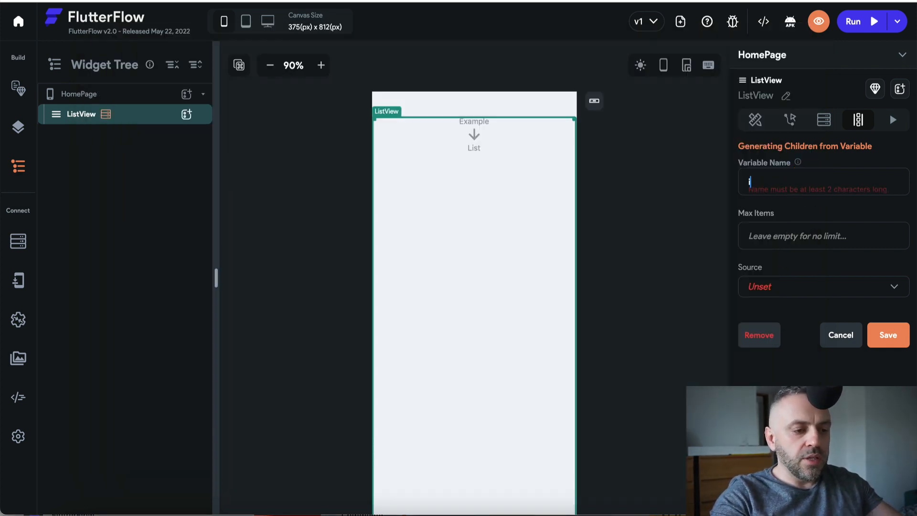
type("items")
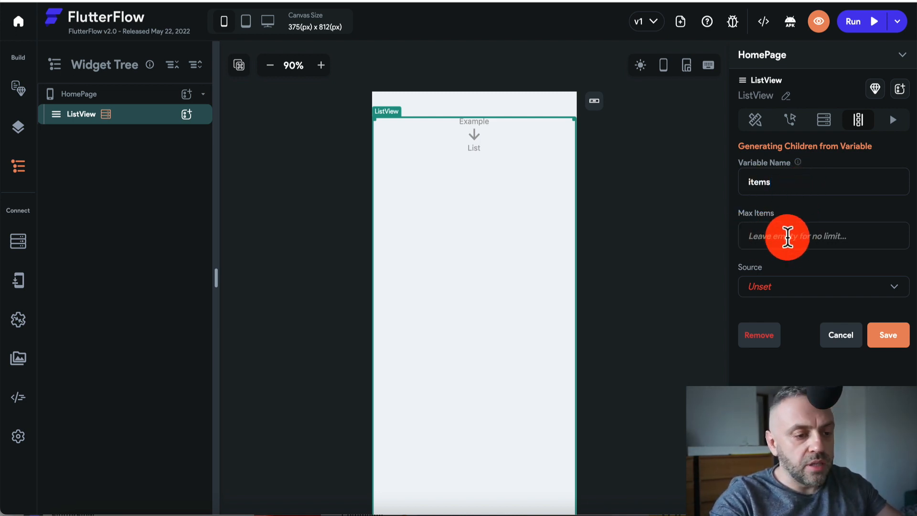
left_click(795, 294)
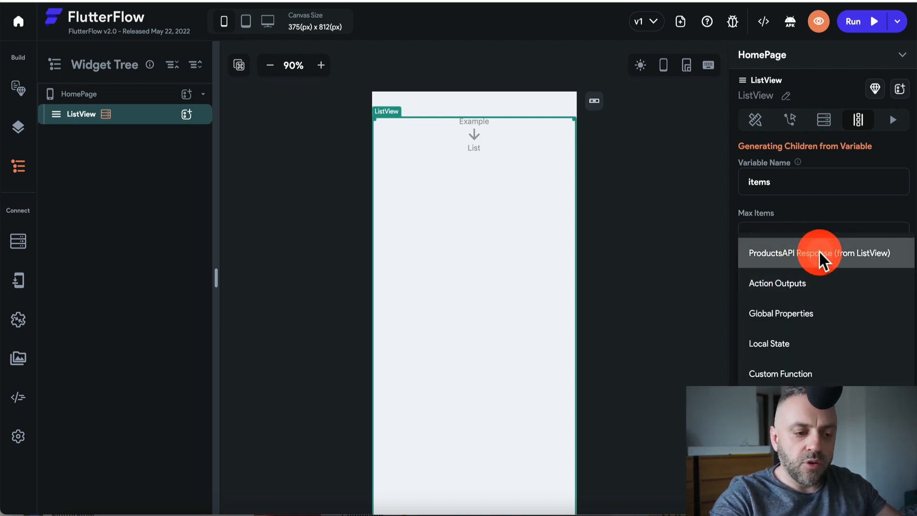
left_click(807, 258)
left_click(795, 337)
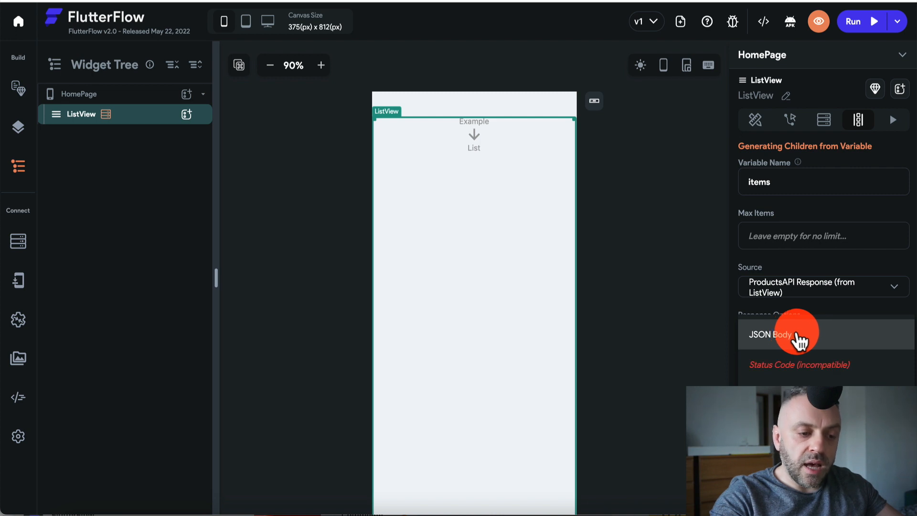
left_click(797, 336)
left_click(794, 381)
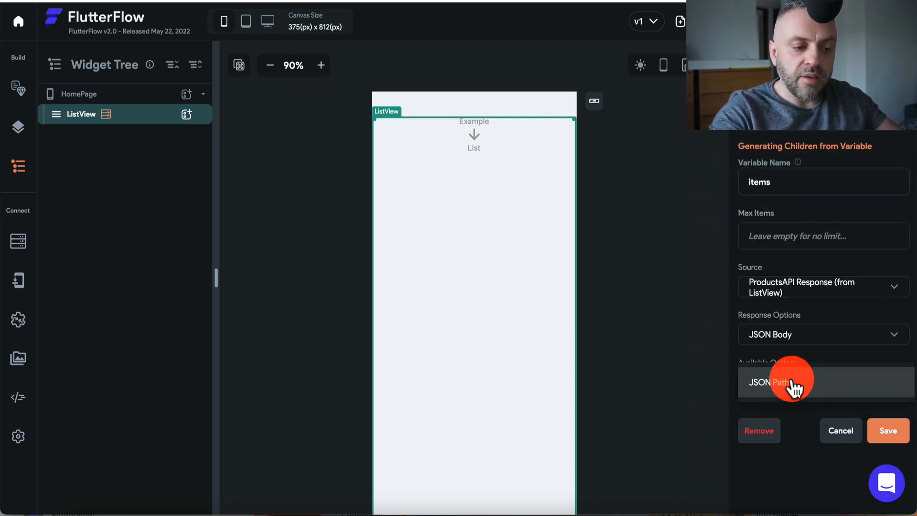
left_click(815, 383)
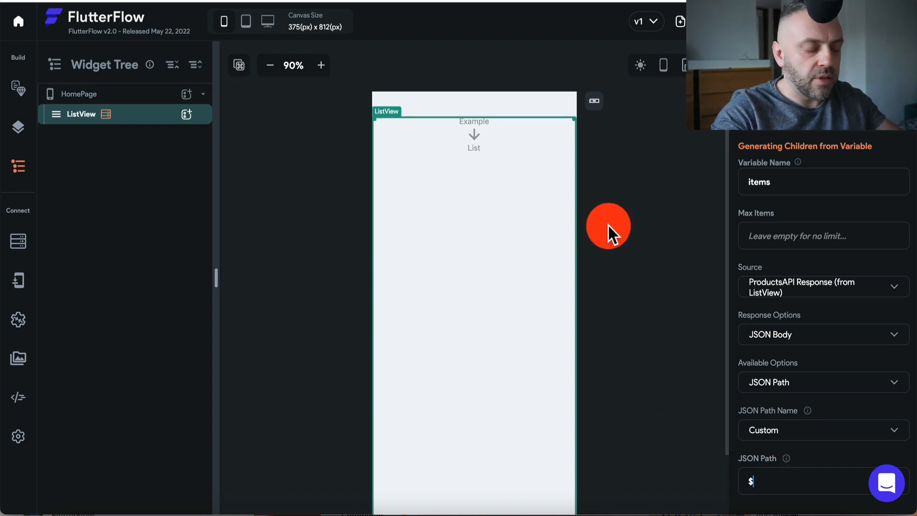
Search for jsonpath in a new browser tab, and open the JSONPath Online Evaluator with the cursor in its sample JSON input
key("ctrl+t")
type("jsonpath")
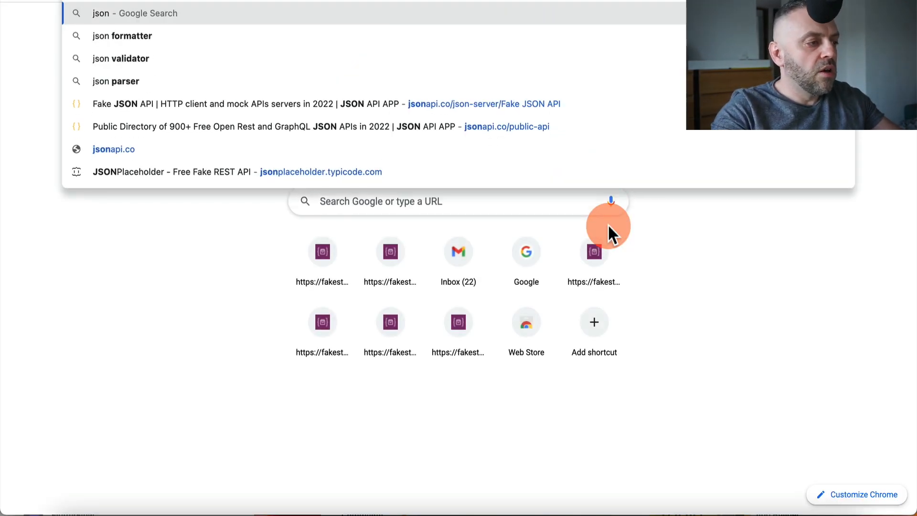
key("Return")
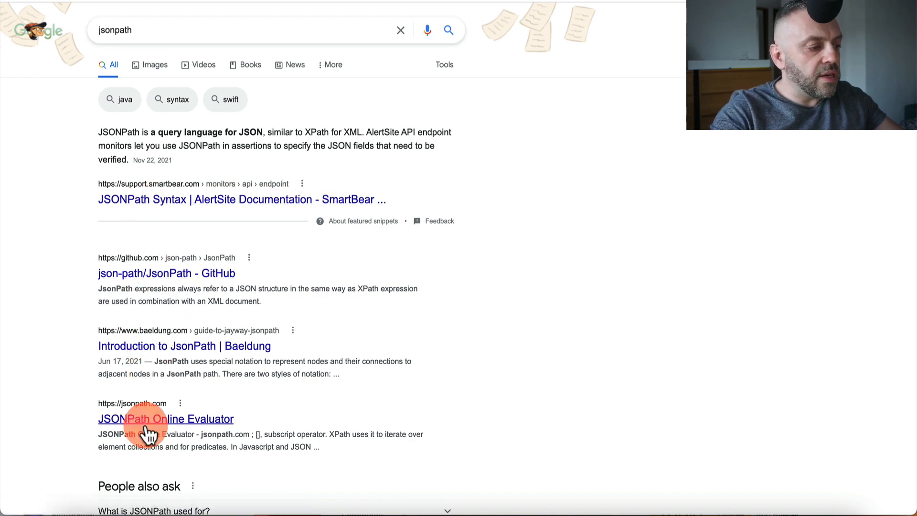
left_click(169, 420)
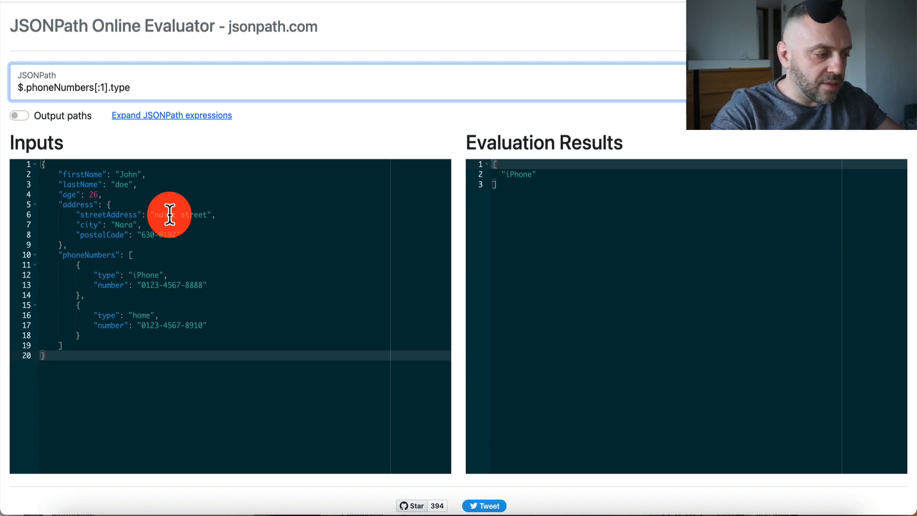
left_click(171, 215)
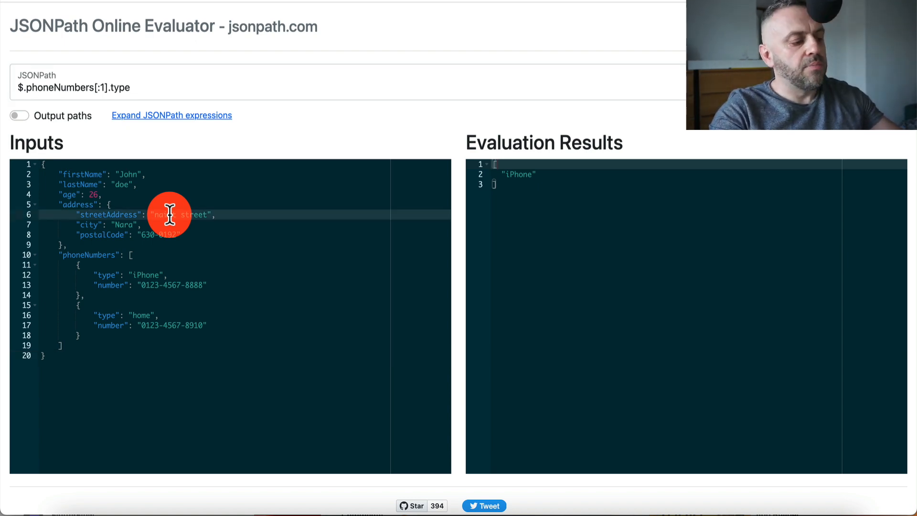
Replace the evaluator's sample JSON with the complete products JSON response copied from Paw
left_click(32, 91)
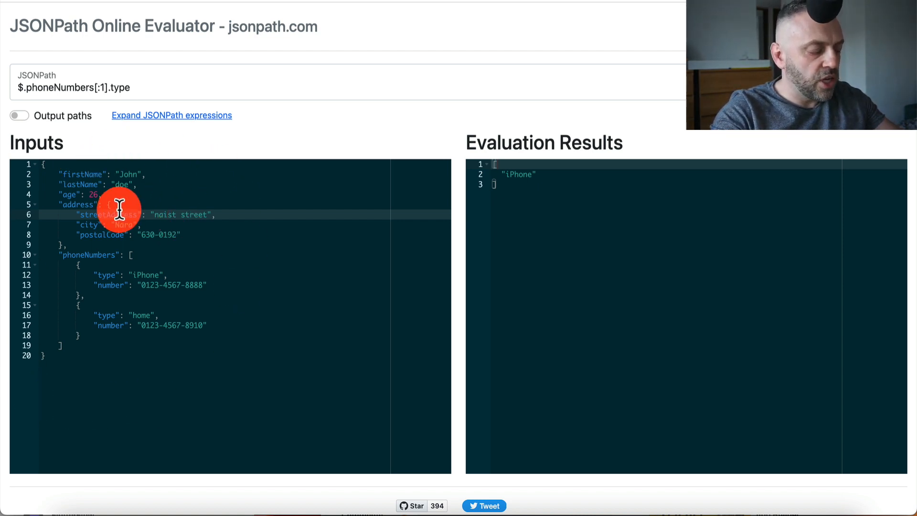
key("super+a")
key("BackSpace")
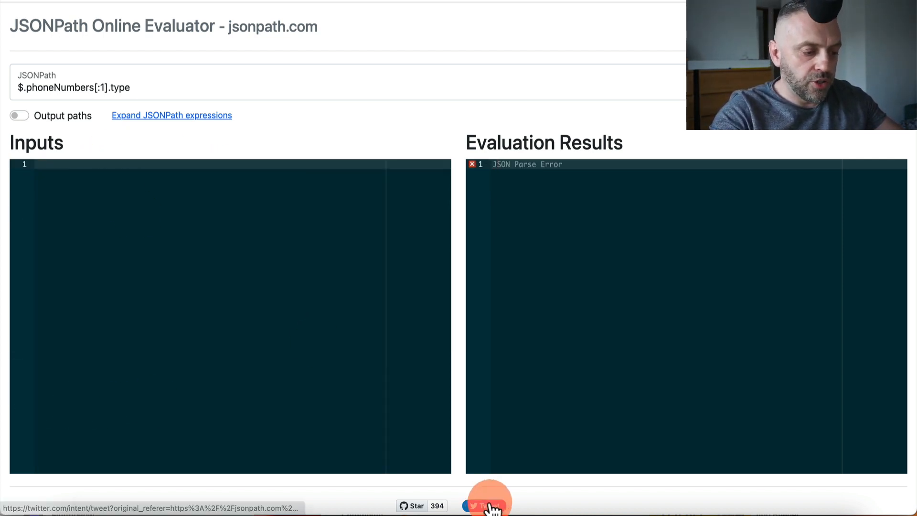
left_click(405, 508)
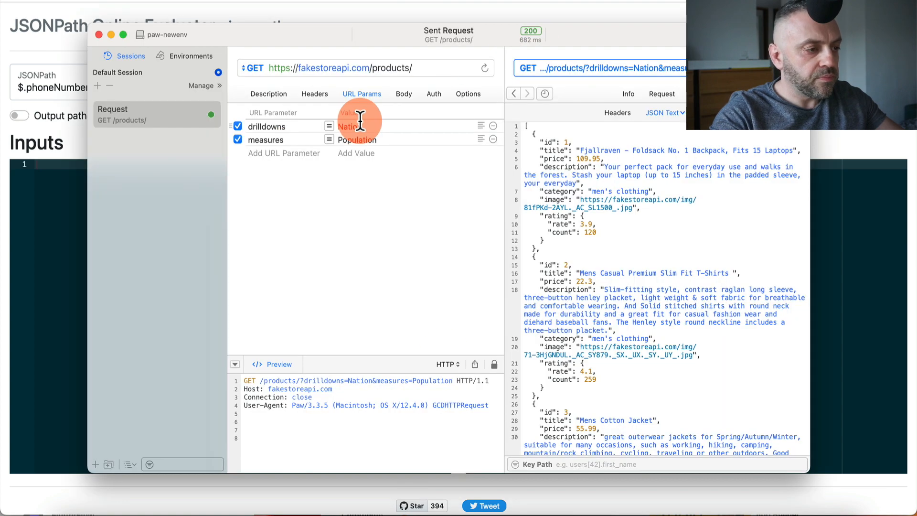
left_click(618, 222)
key("super+a")
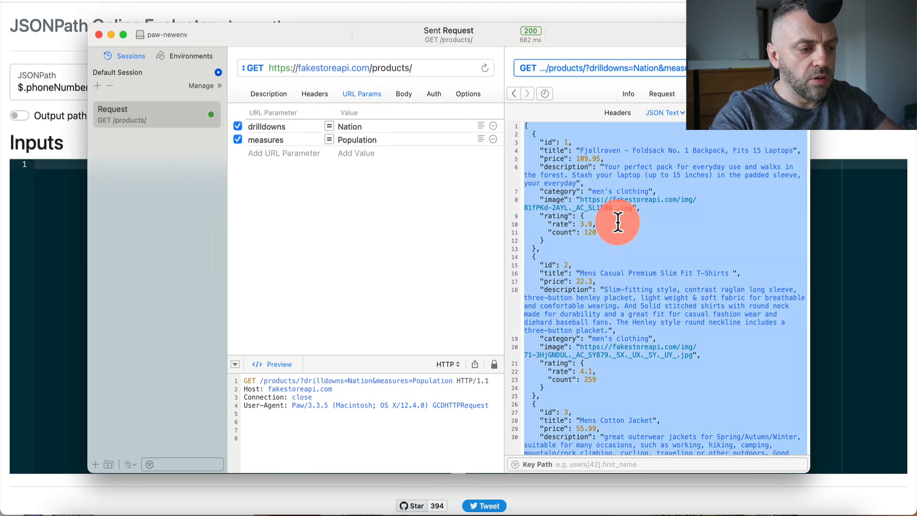
left_click(87, 235)
key("super+v")
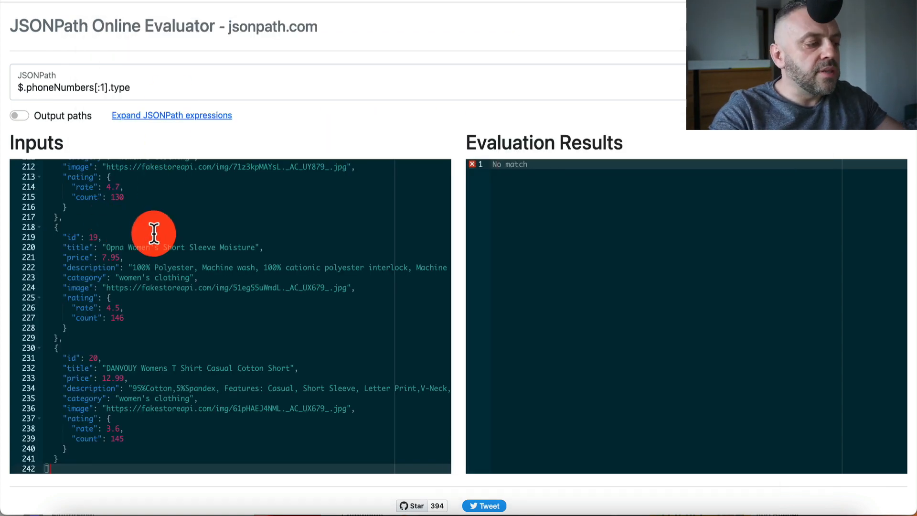
scroll(149, 232, "up", 20)
scroll(153, 233, "up", 3)
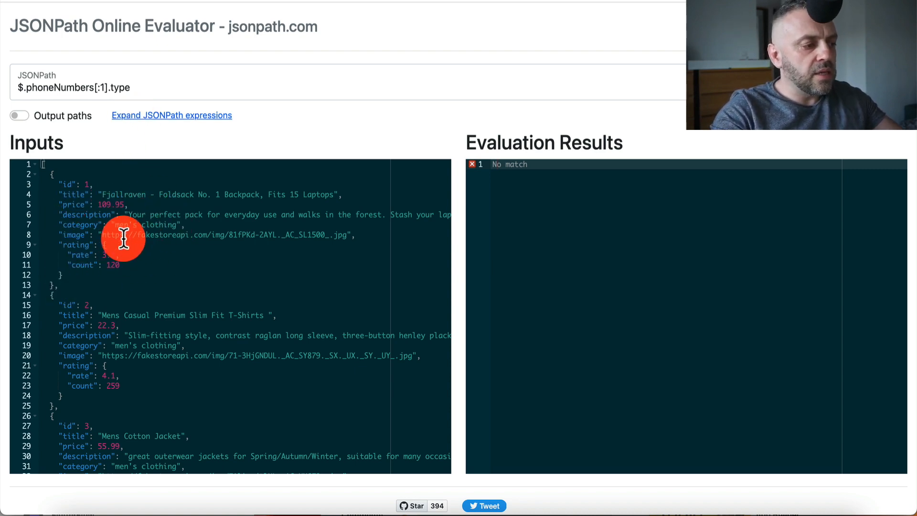
Reduce the JSONPath expression to $, and evaluate $[0] and $[1] against the products JSON
left_click_drag(143, 87, 24, 91)
key("BackSpace")
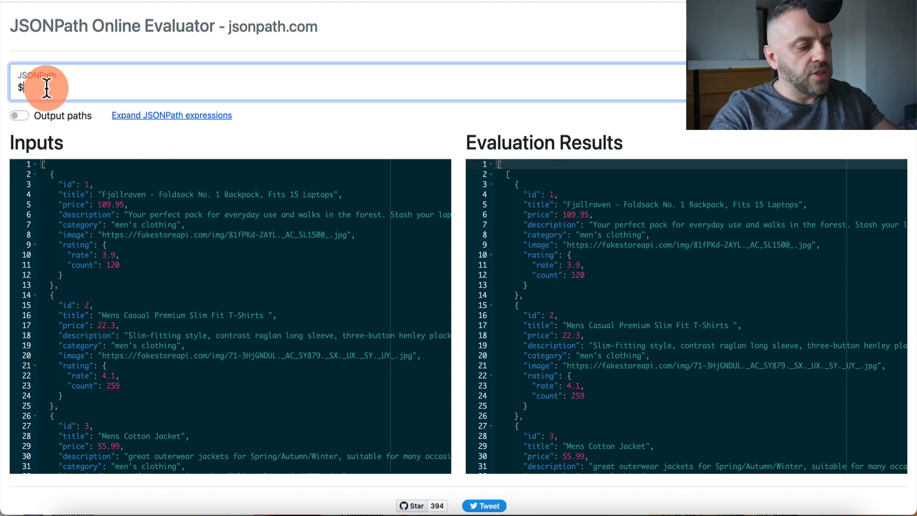
type("[0")
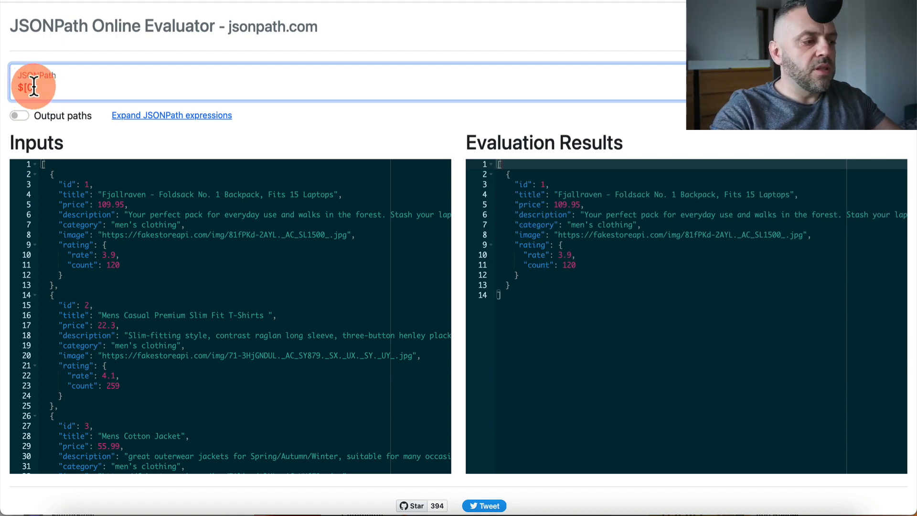
key("BackSpace")
key("BackSpace")
type("1]")
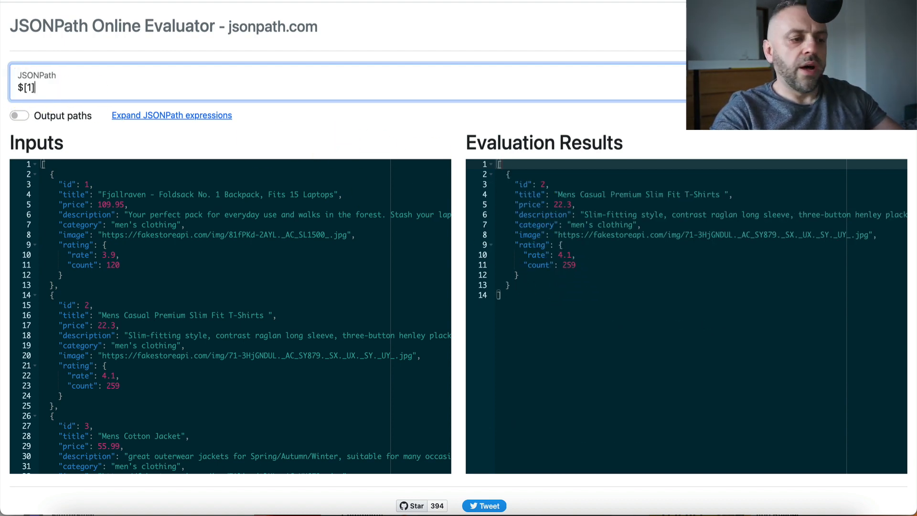
Evaluate the JSONPath $[0].id to extract the first product's id
key("BackSpace")
key("BackSpace")
key("BackSpace")
type(".")
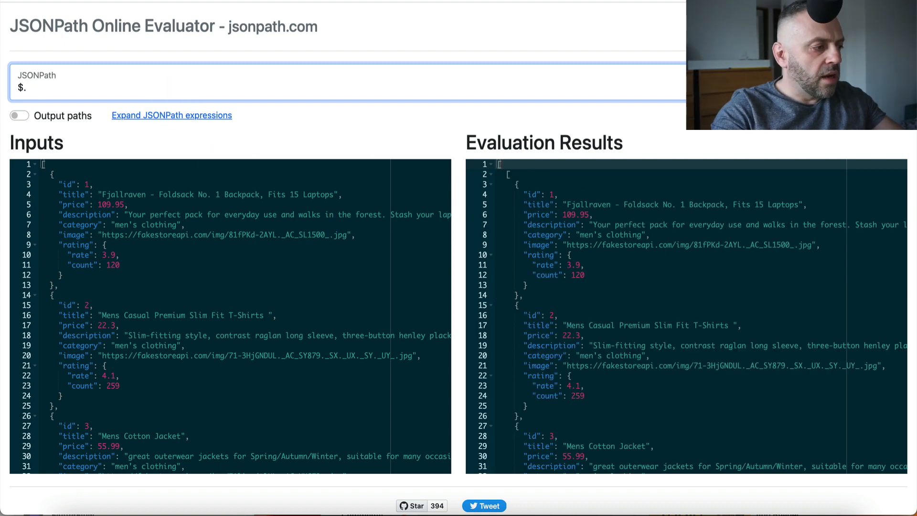
type("0].id")
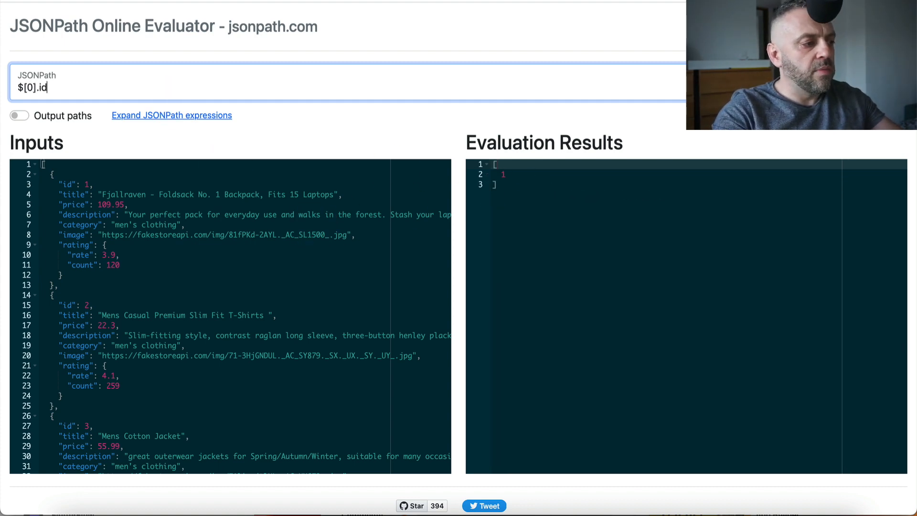
left_click(491, 177)
left_click(348, 113)
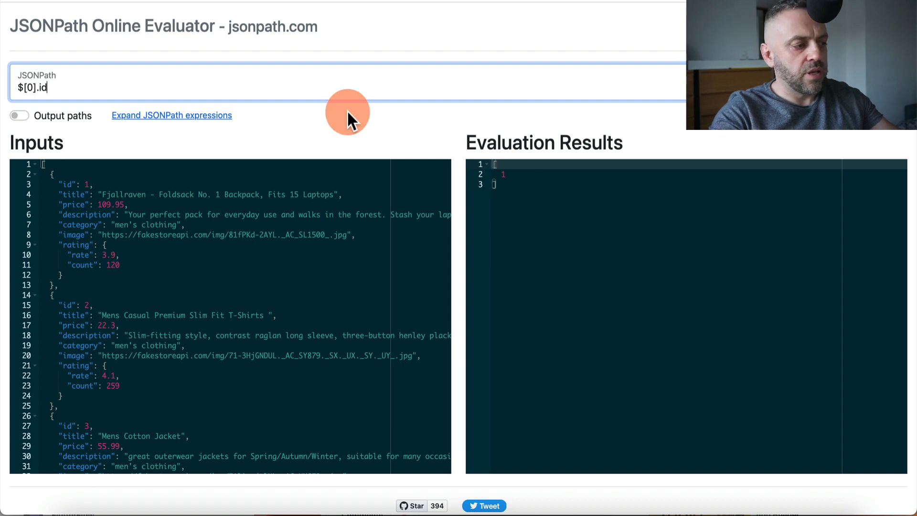
Evaluate the JSONPath $[0].title for the first product's title, and reduce the expression back to $
key("BackSpace")
key("BackSpace")
type("t")
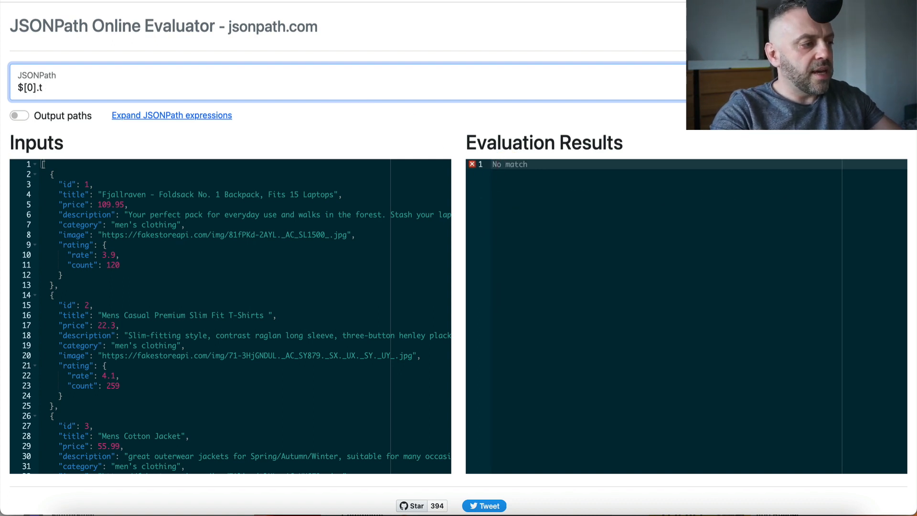
type("itle")
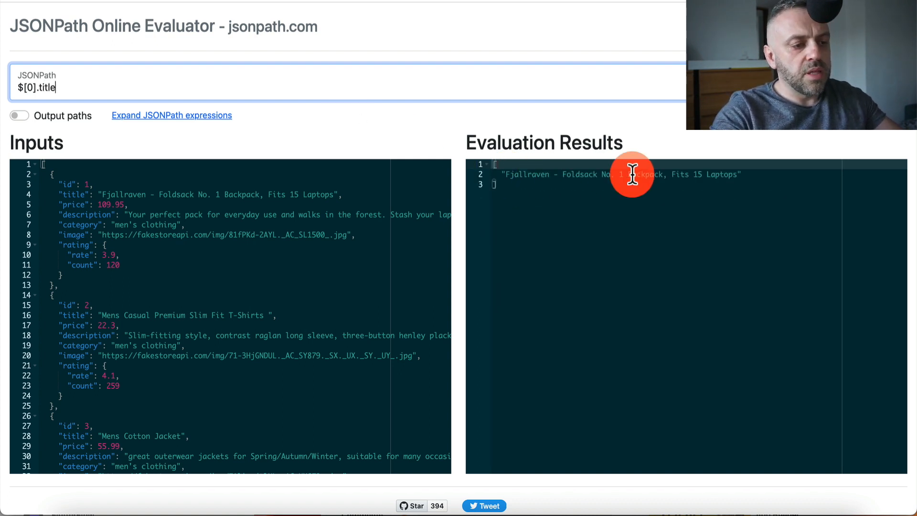
left_click_drag(32, 87, 60, 86)
key("BackSpace")
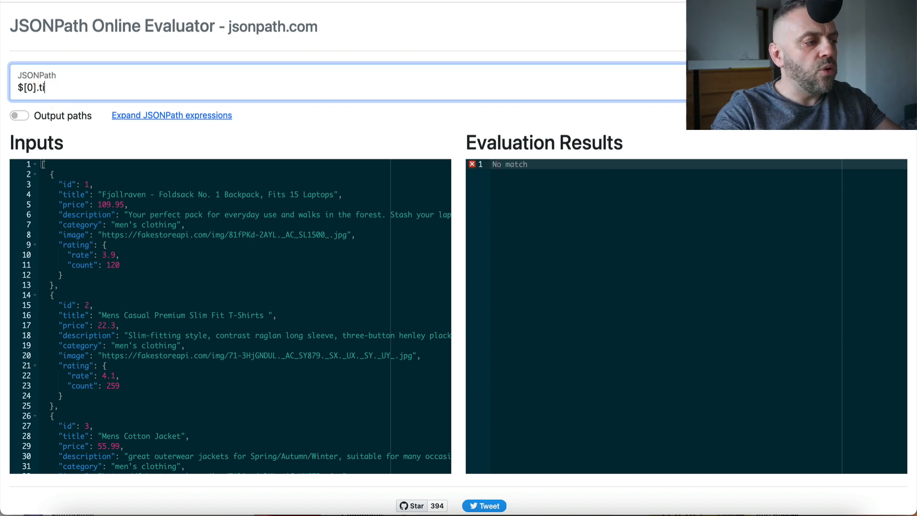
key("BackSpace")
key("BackSpace")
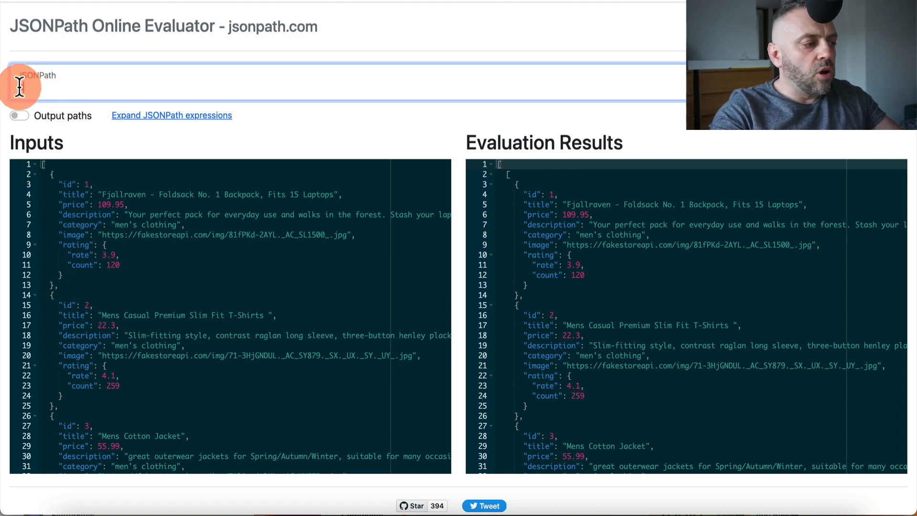
Return to FlutterFlow, save the ListView's dynamic children settings, and accept generating its children from the items variable
key("ctrl+Tab")
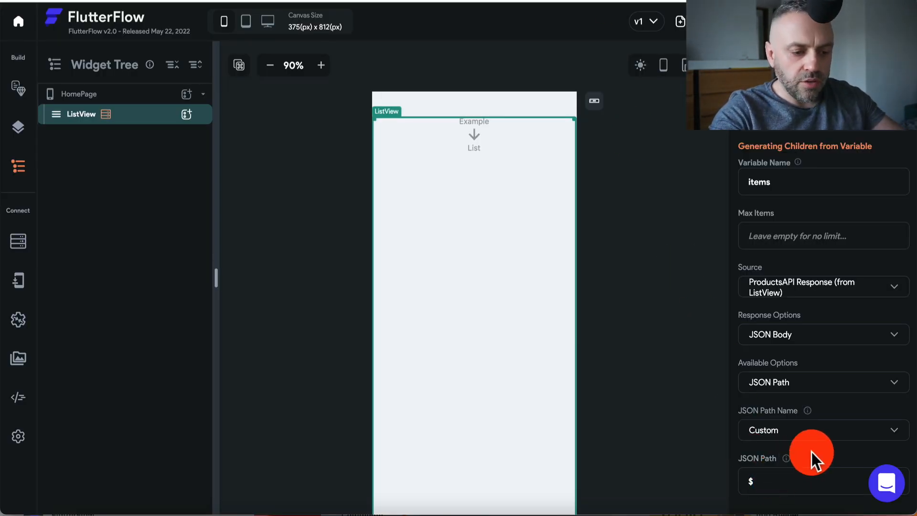
scroll(813, 458, "down", 3)
left_click(888, 379)
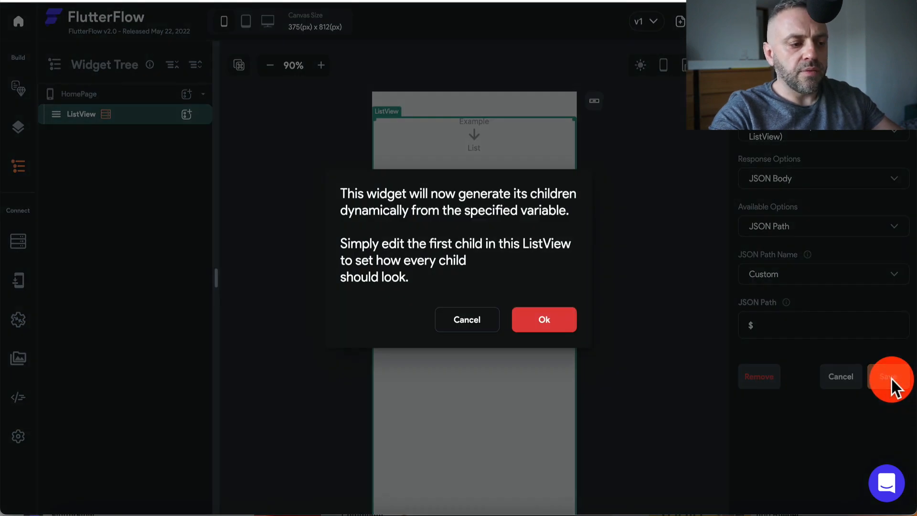
left_click(545, 325)
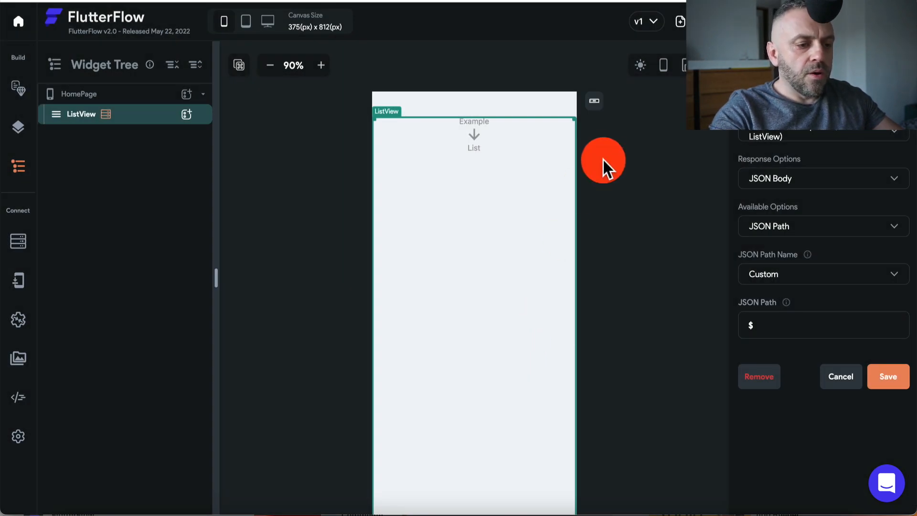
scroll(803, 251, "up", 3)
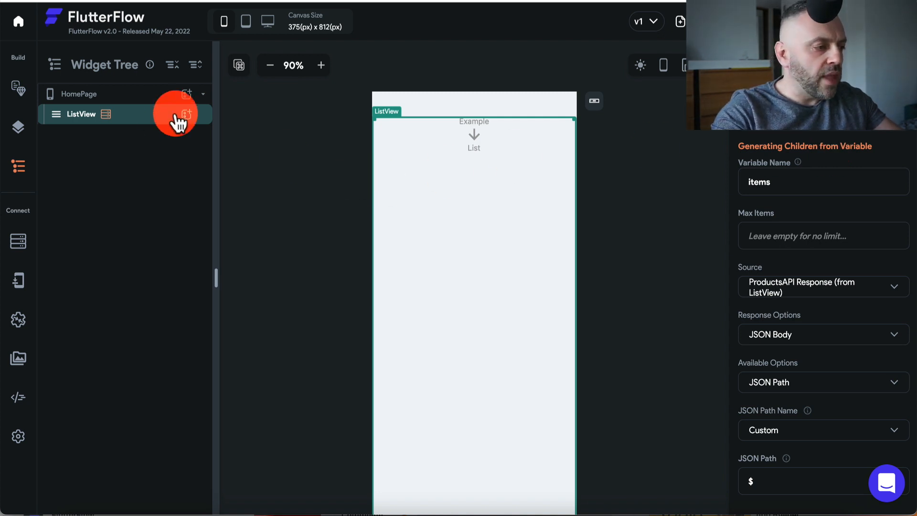
Add a Row widget as the ListView's child
left_click(187, 114)
type("row")
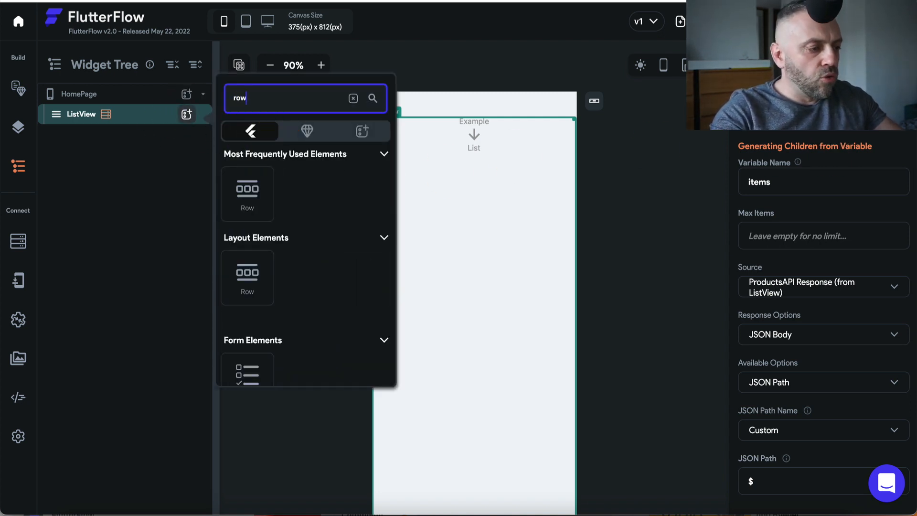
left_click(252, 190)
Add two Text widgets inside the ListView's Row
left_click(187, 134)
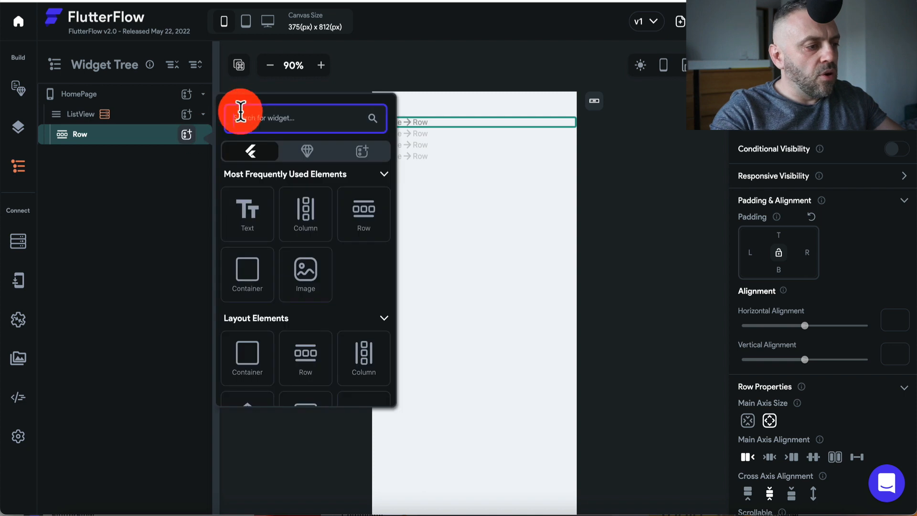
type("text")
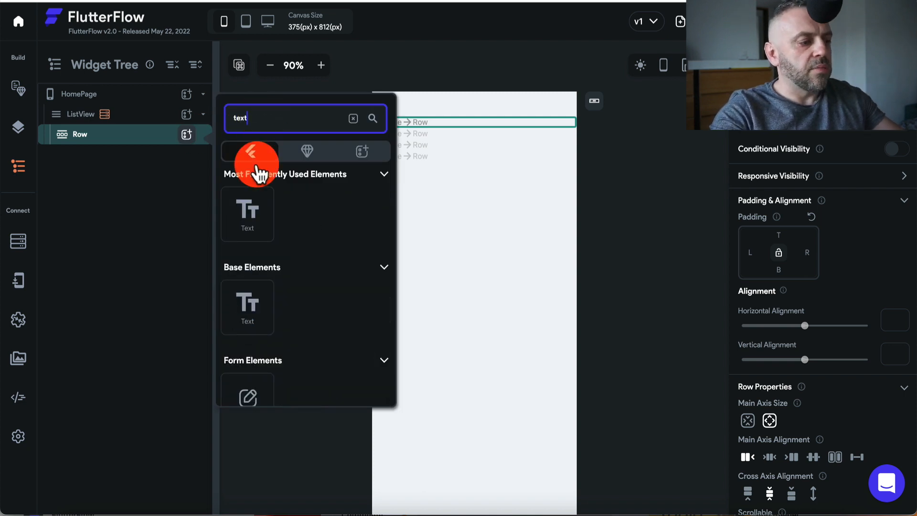
left_click(253, 211)
left_click(187, 136)
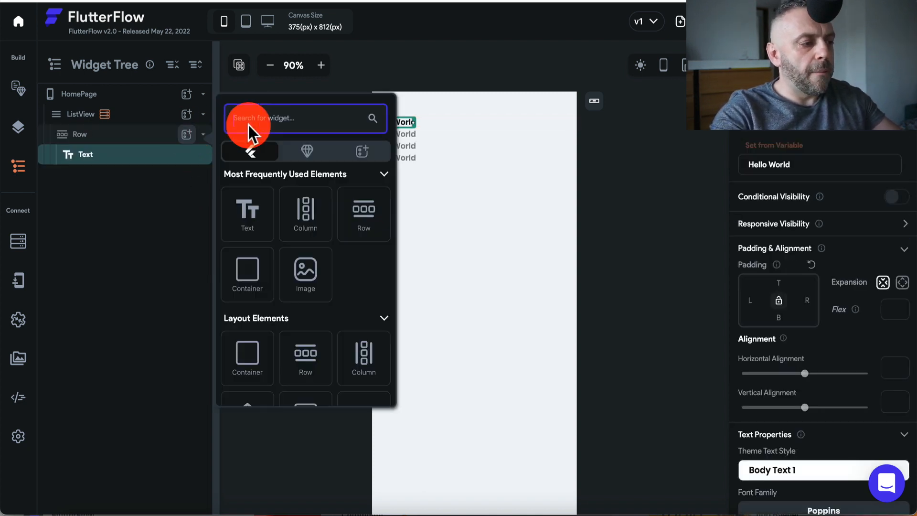
type("text")
left_click(262, 216)
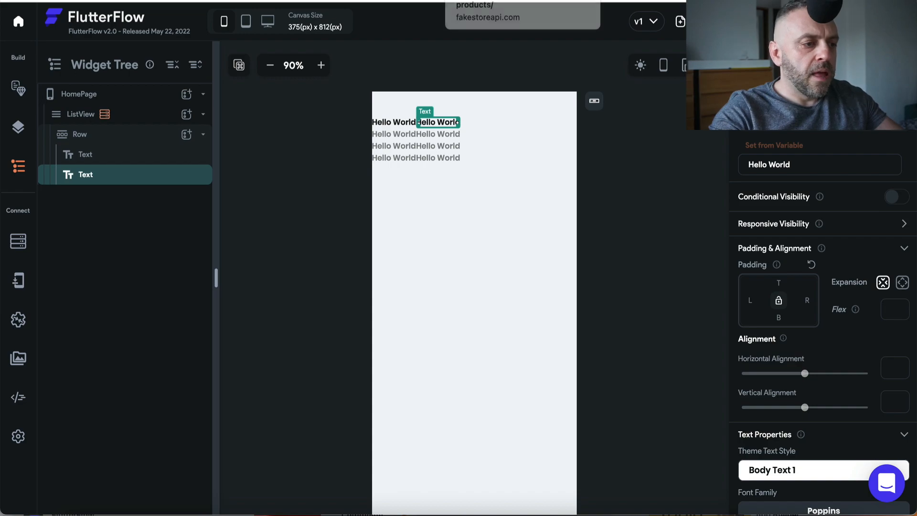
Dismiss the notification, examine the first product's field names in Paw's JSON response, and return to FlutterFlow
left_click(591, 57)
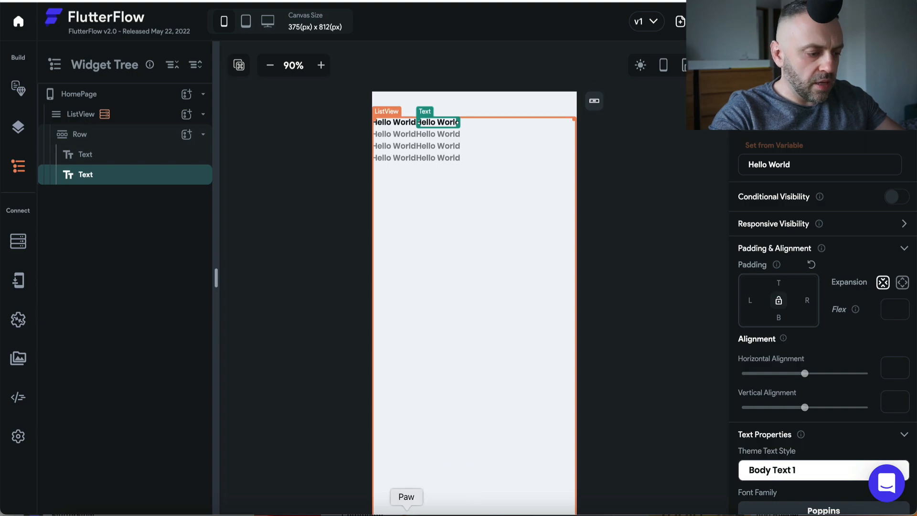
left_click(407, 507)
left_click(570, 146)
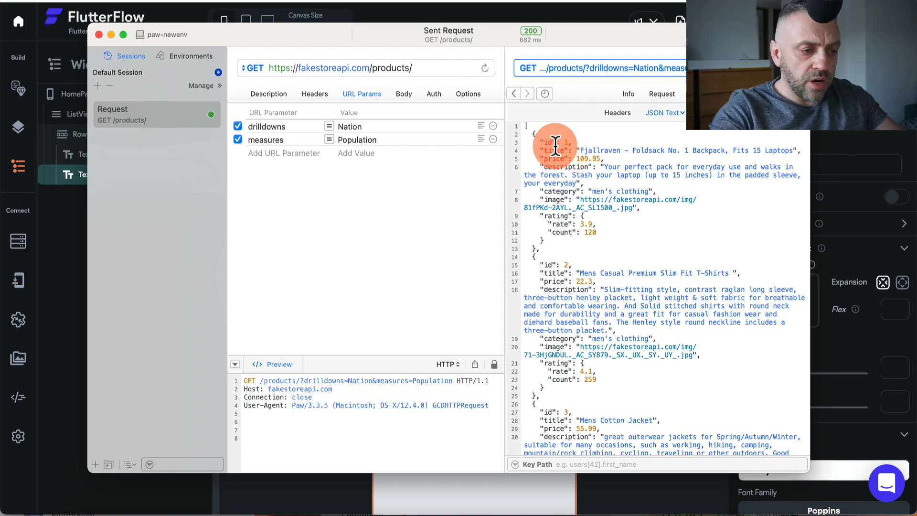
left_click(569, 146)
key("super+Tab")
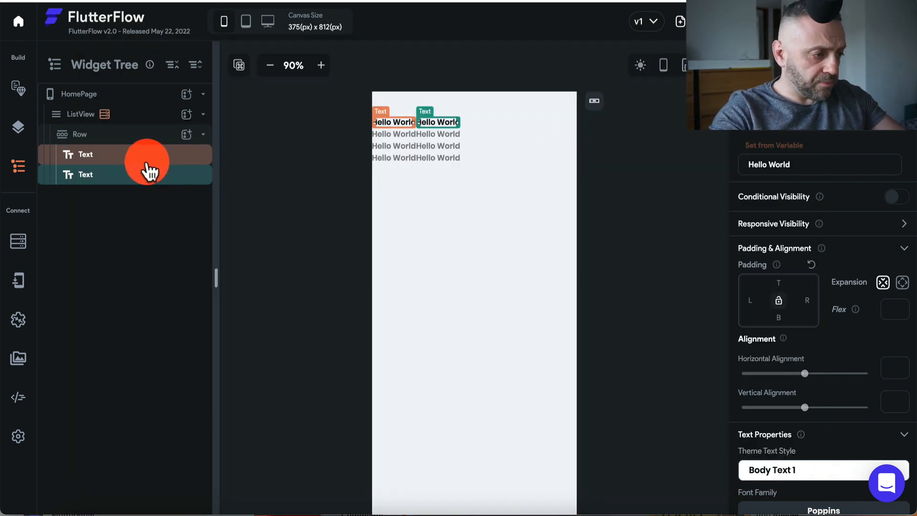
Set the Row's first Text from the items item (Json) variable with JSON Path $.title, and save the binding
left_click(124, 159)
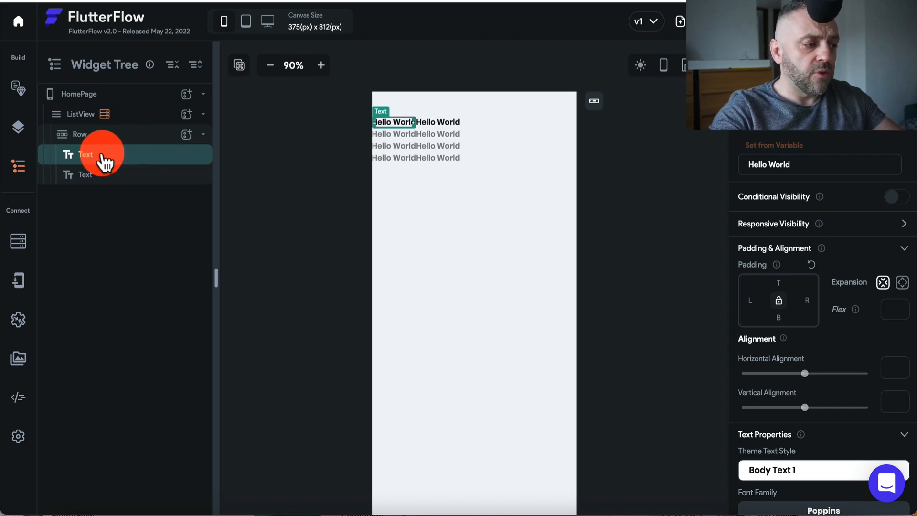
scroll(809, 287, "down", 5)
scroll(793, 215, "up", 5)
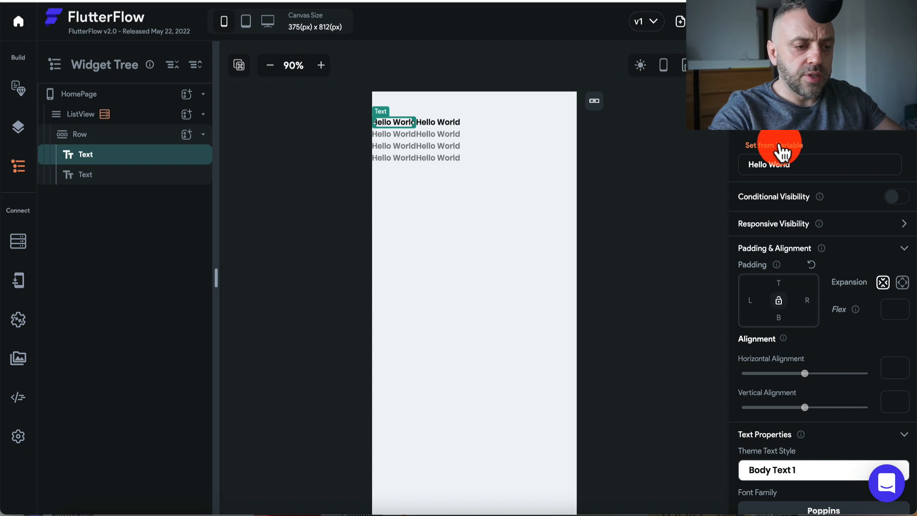
left_click(782, 152)
left_click(785, 172)
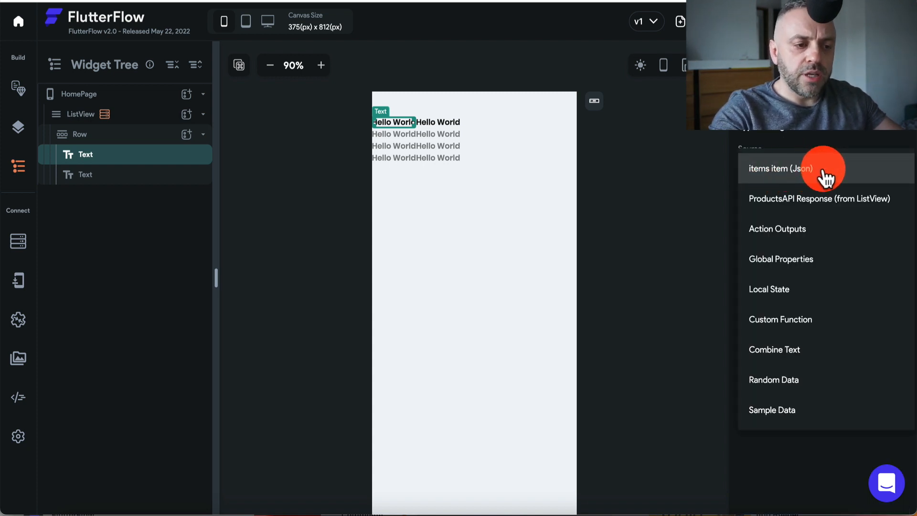
left_click(825, 179)
left_click(809, 225)
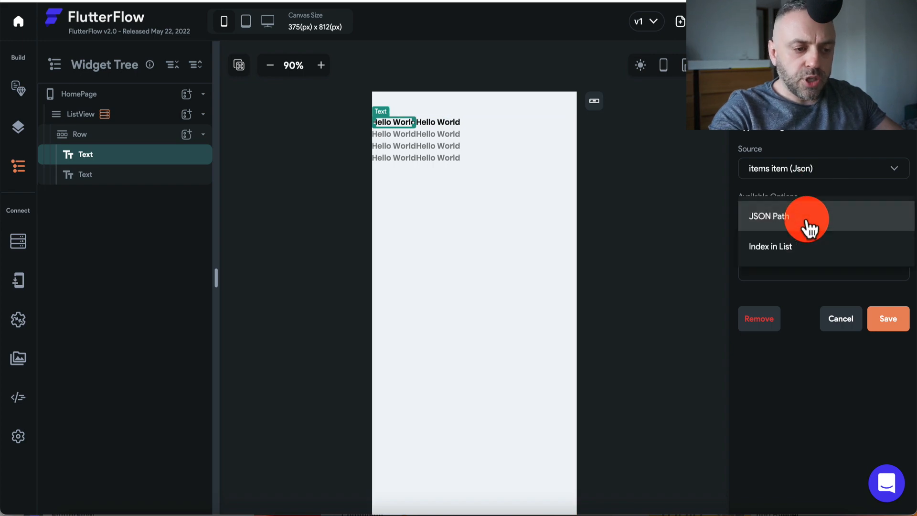
left_click(806, 224)
key("super+Tab")
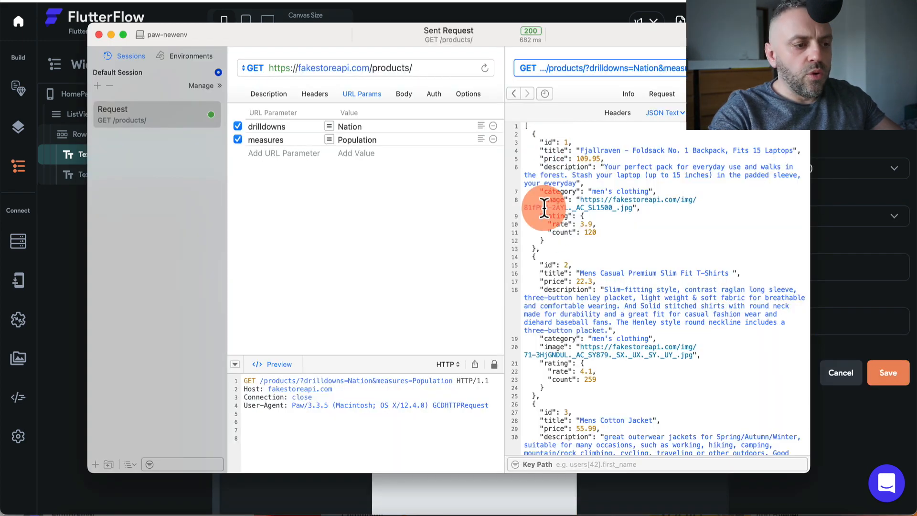
key("super+Tab")
type(".")
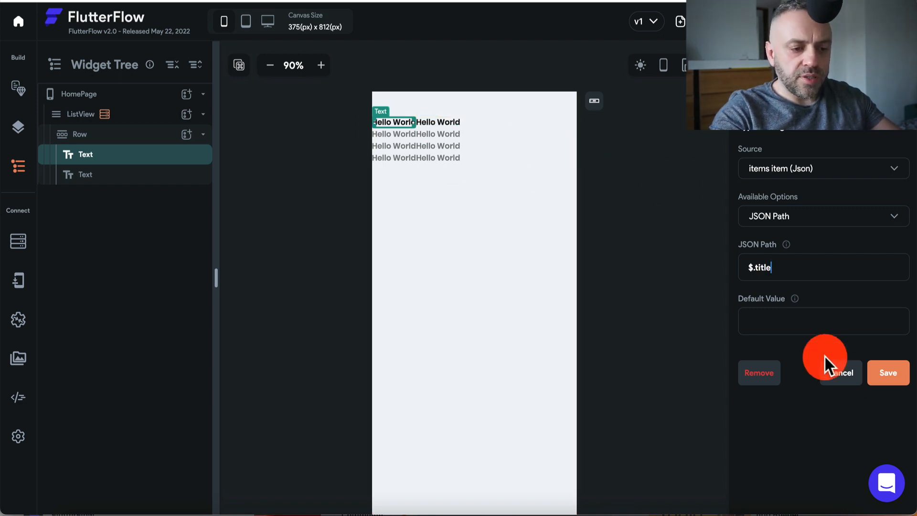
left_click(889, 377)
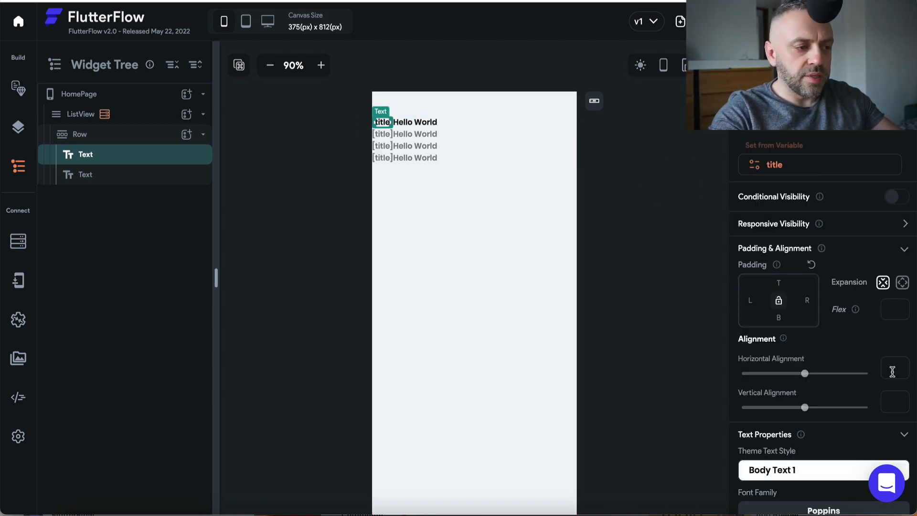
Set the Row's second Text from the items item (Json) variable with JSON Path $.price, and save the binding
left_click(424, 124)
left_click(786, 164)
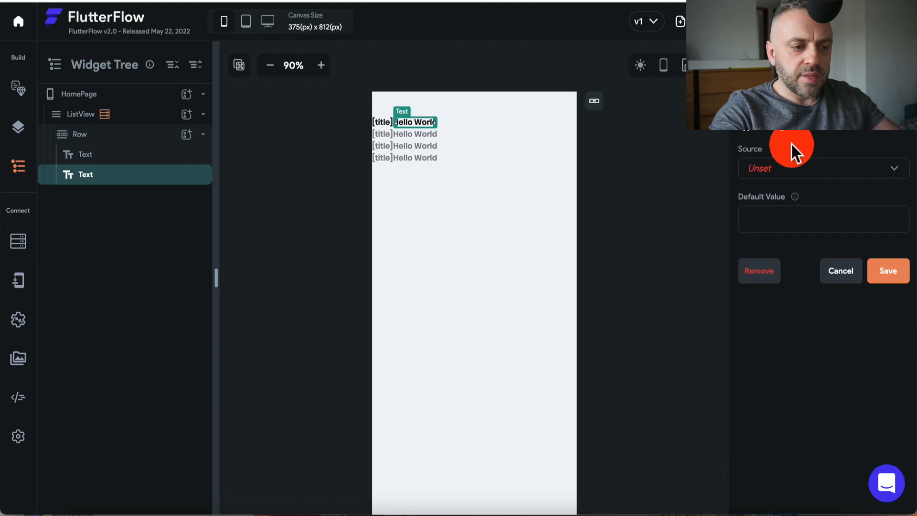
left_click(792, 163)
left_click(818, 172)
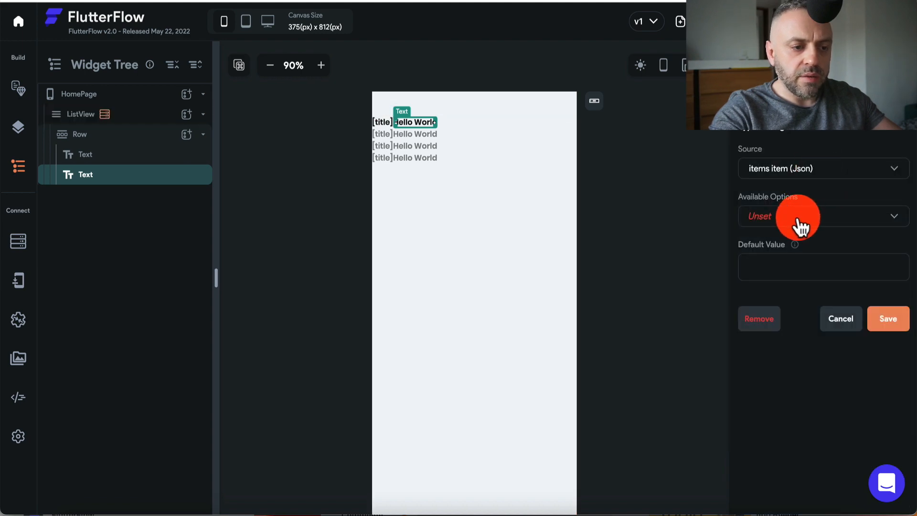
left_click(796, 218)
left_click(808, 221)
left_click(807, 271)
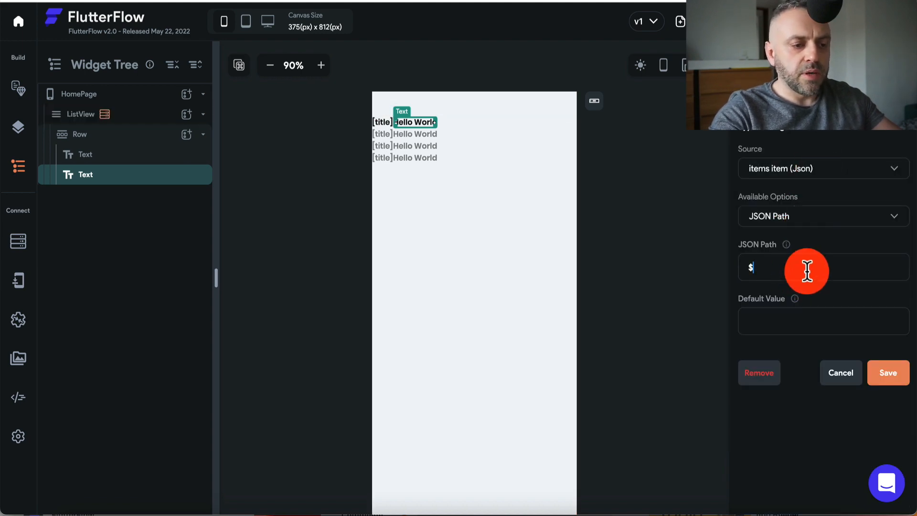
key("super+Tab")
key("super+Tab")
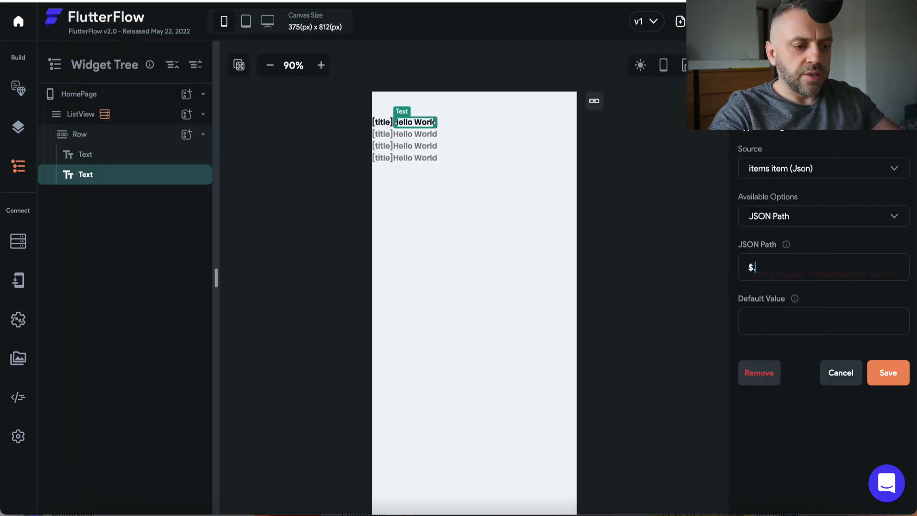
type(".price")
left_click(888, 373)
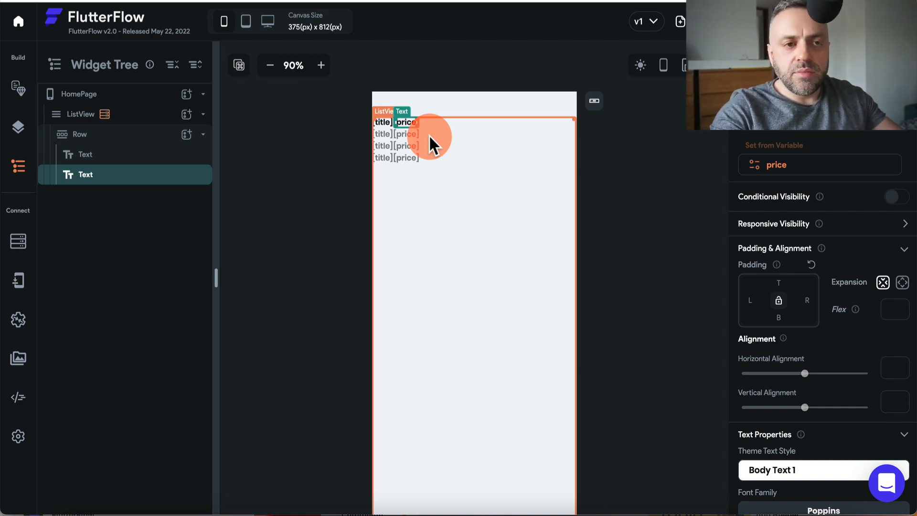
Set the main axis alignment of the ListView's Row to space its two Text widgets evenly
left_click(130, 119)
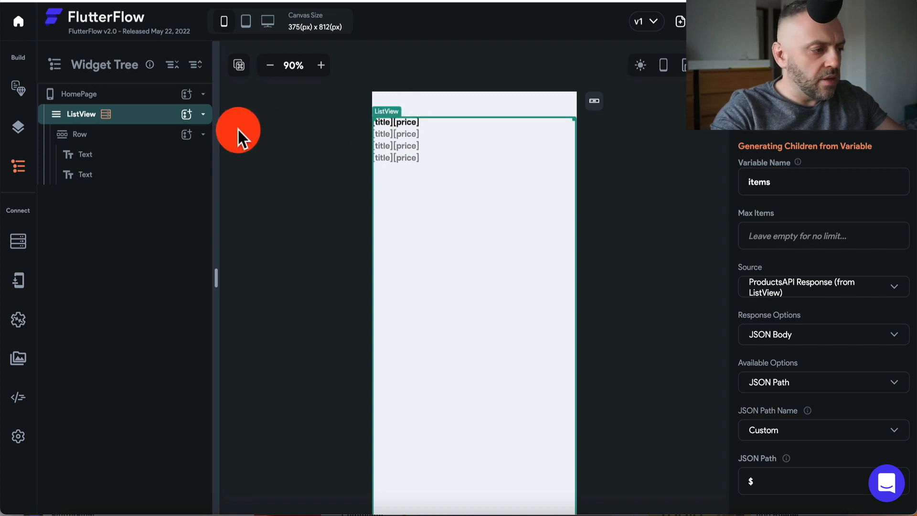
left_click(143, 138)
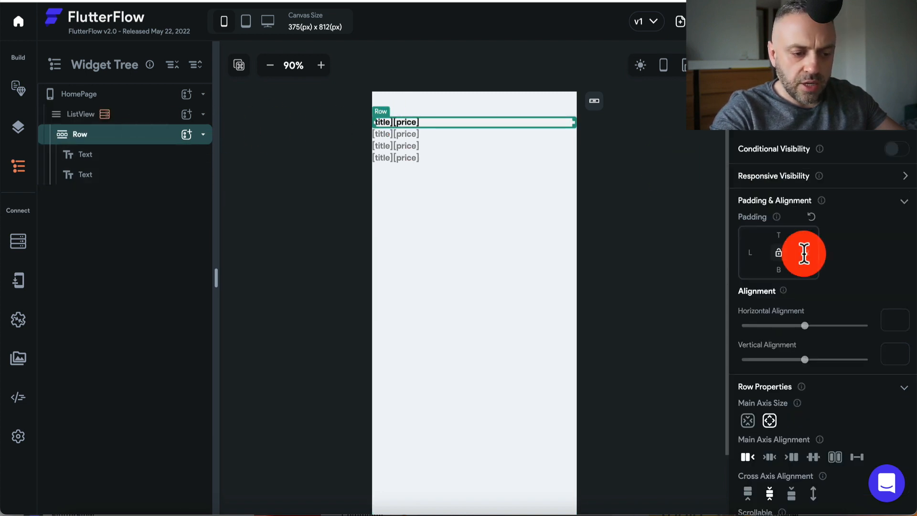
scroll(803, 256, "down", 2)
left_click(768, 366)
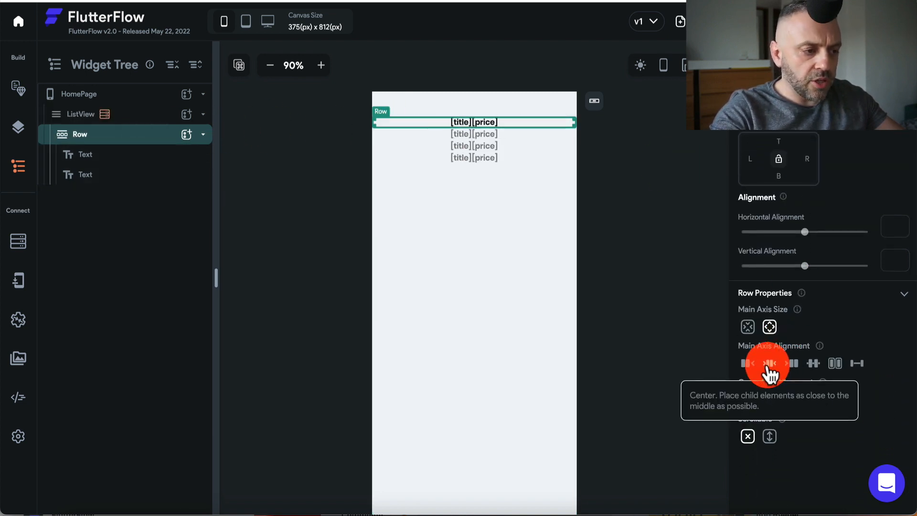
left_click(814, 365)
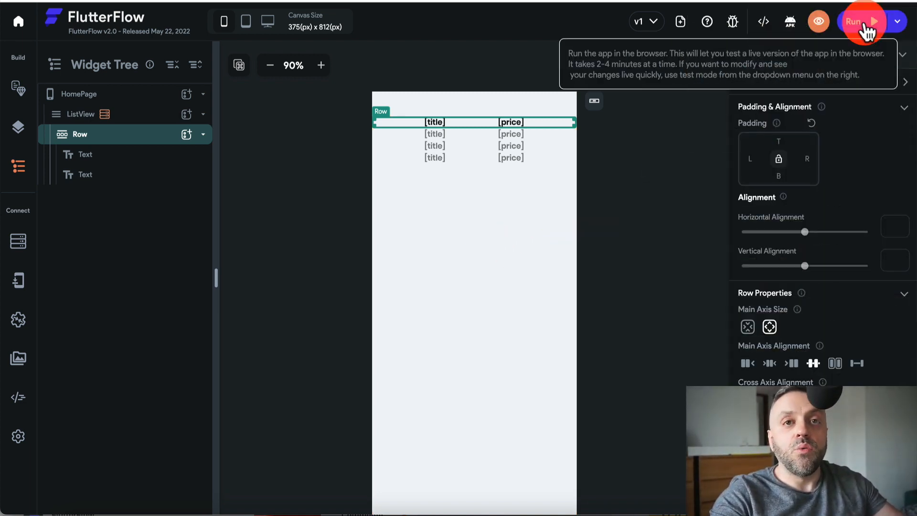
Run the app in the browser, compare its listed titles and prices with the JSON response in Paw, and return to the running app
left_click(864, 28)
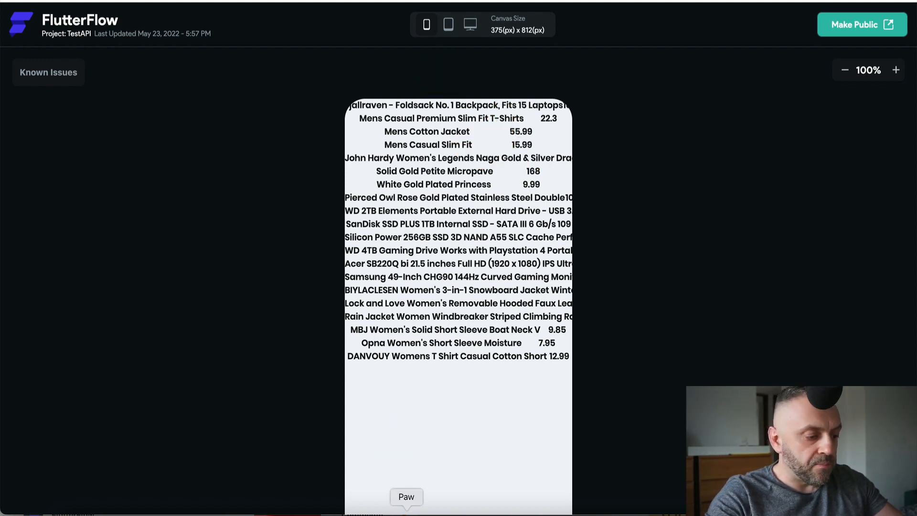
left_click(407, 510)
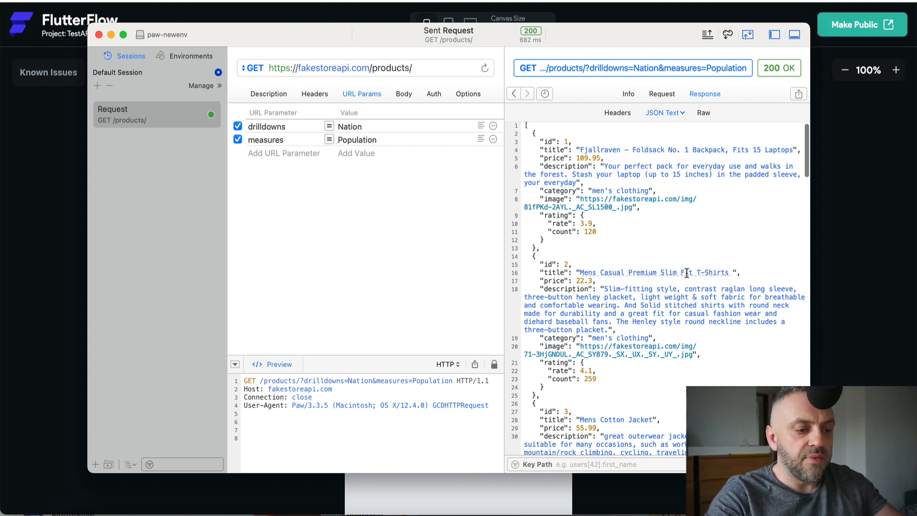
scroll(687, 273, "down", 3)
scroll(687, 273, "up", 2)
scroll(593, 259, "down", 2)
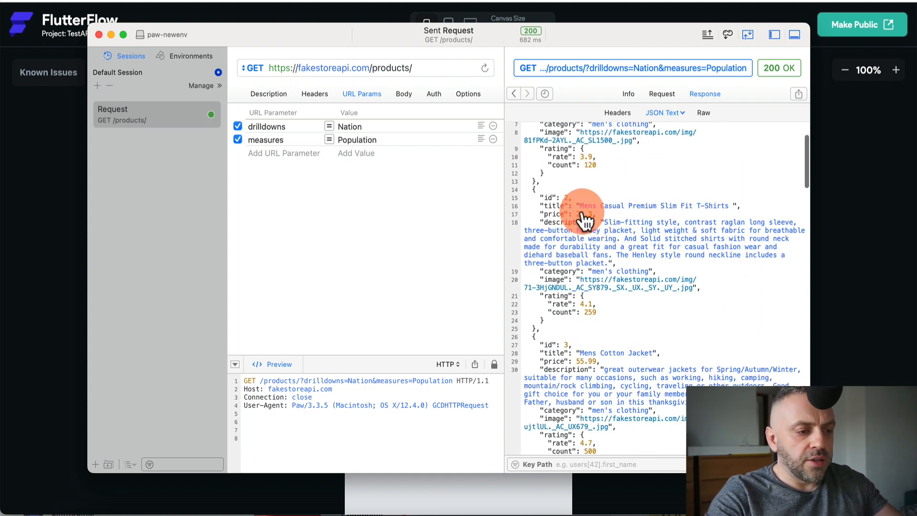
scroll(612, 208, "down", 5)
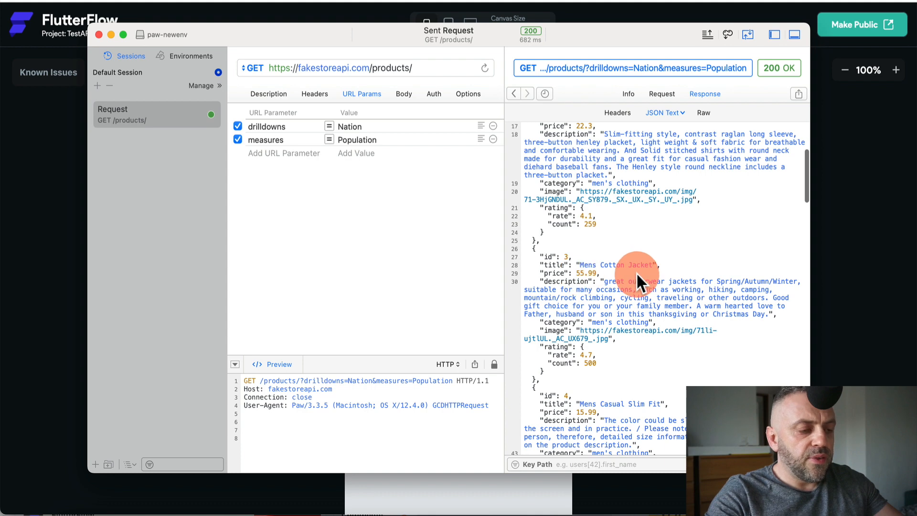
key("super+Tab")
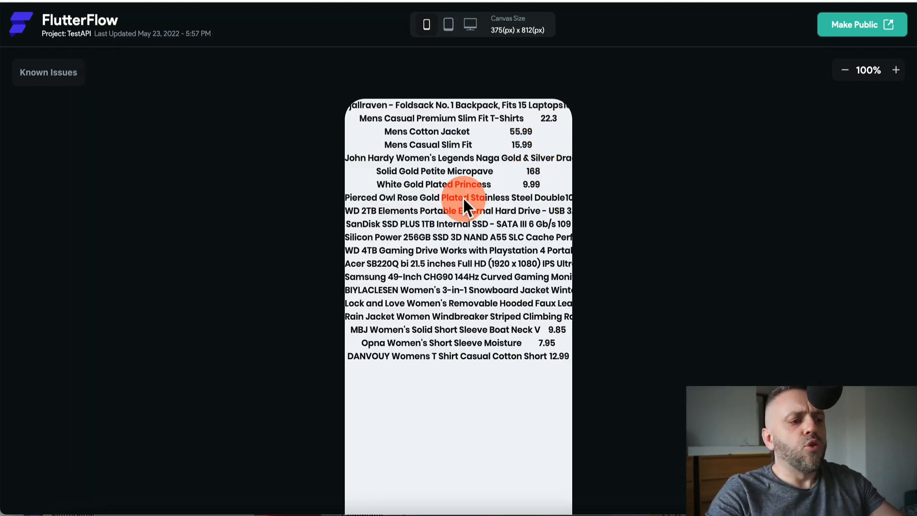